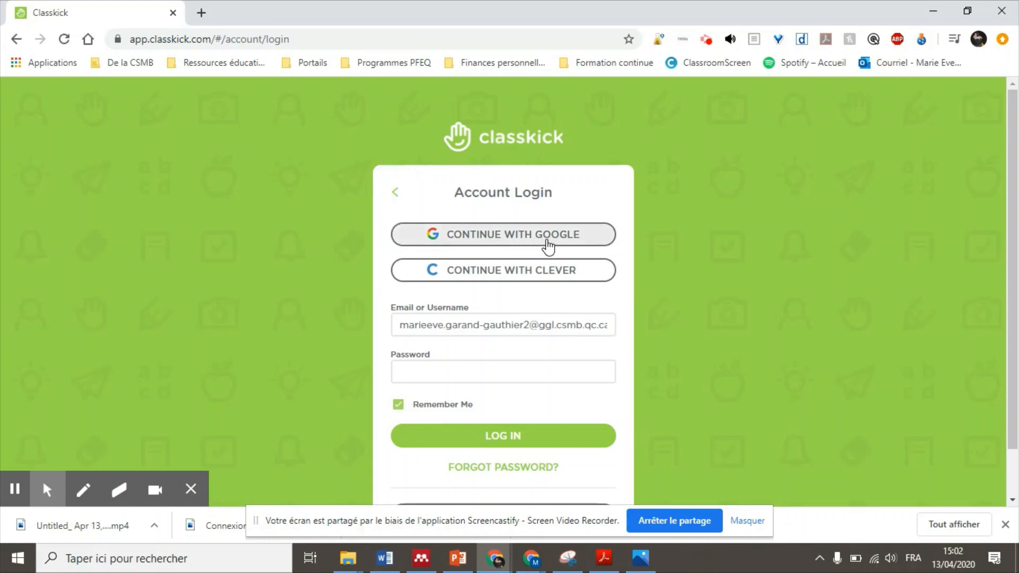
Step: Sign in to Classkick with the first school Google account to reach the Assignments page
click(579, 235)
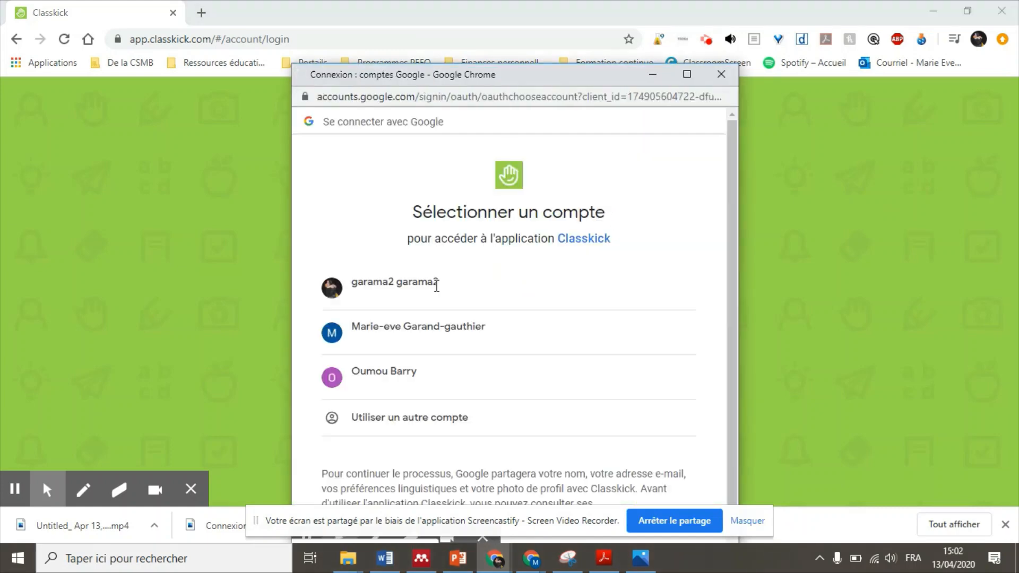
click(397, 285)
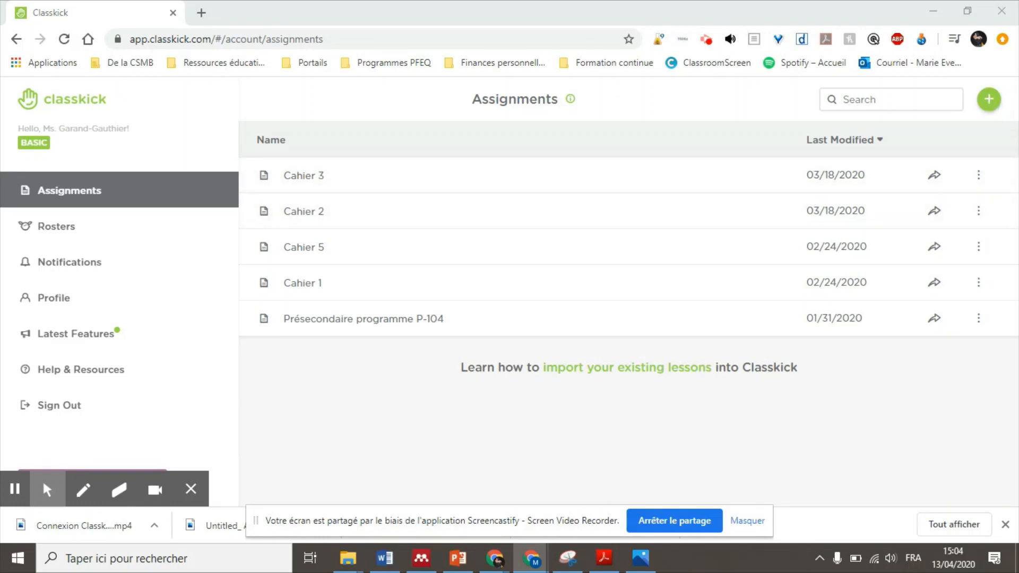
Step: Start a blank assignment and name it 'SA2_Braver l'inconnu_3101'
click(987, 102)
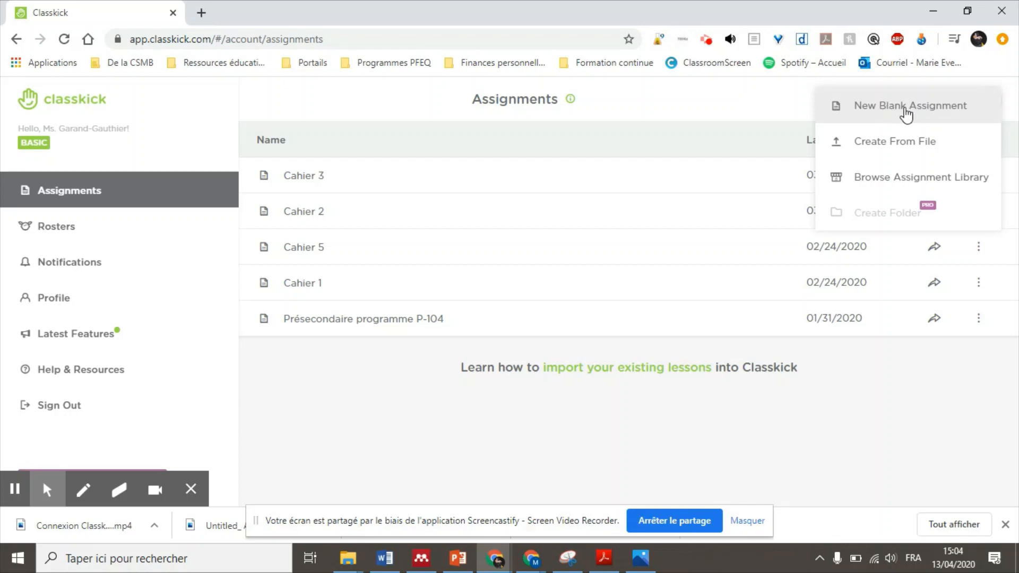
click(951, 112)
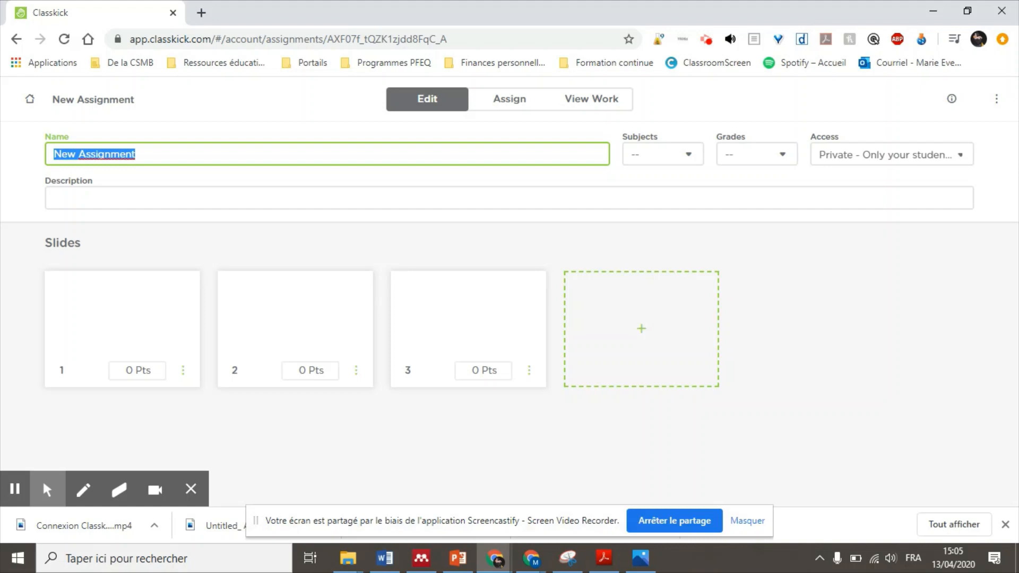
text(SA")
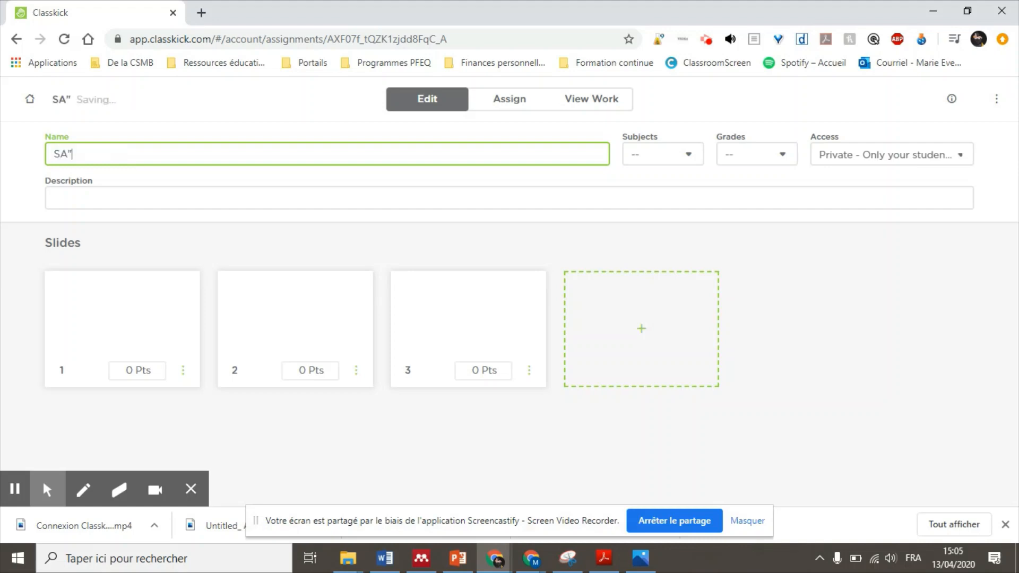
key(BackSpace)
text(2_Braver l'inconnu_3101)
click(799, 332)
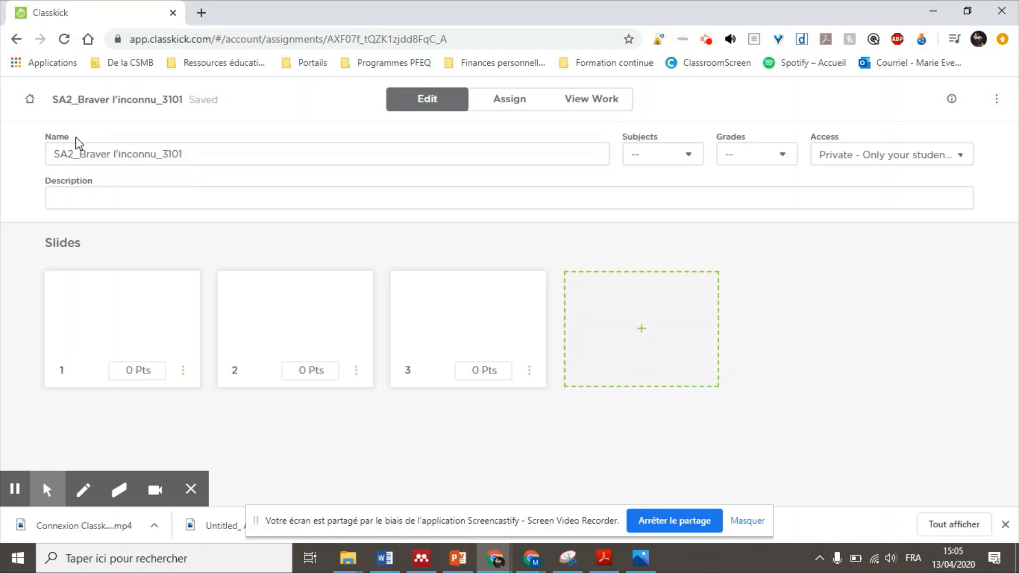
Step: On slide 1, upload the Actuel 3101_Braver l'inconnu PDF from the computer as an image
click(119, 307)
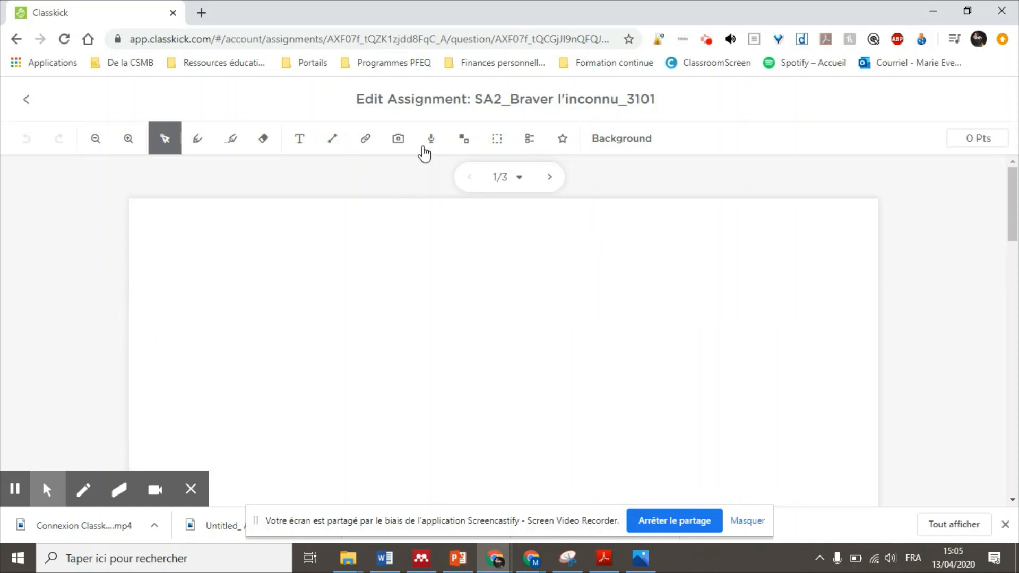
click(400, 139)
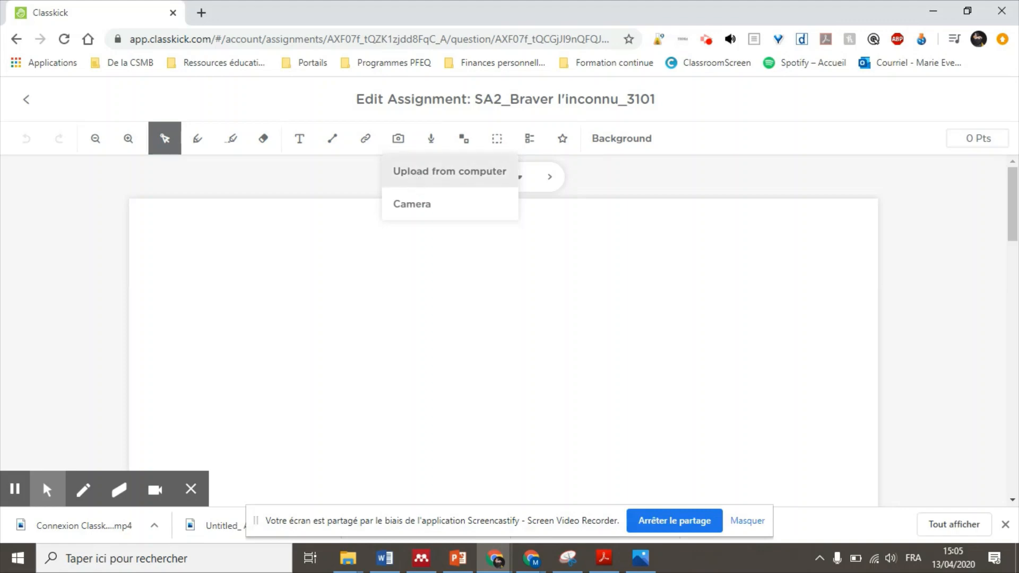
click(412, 175)
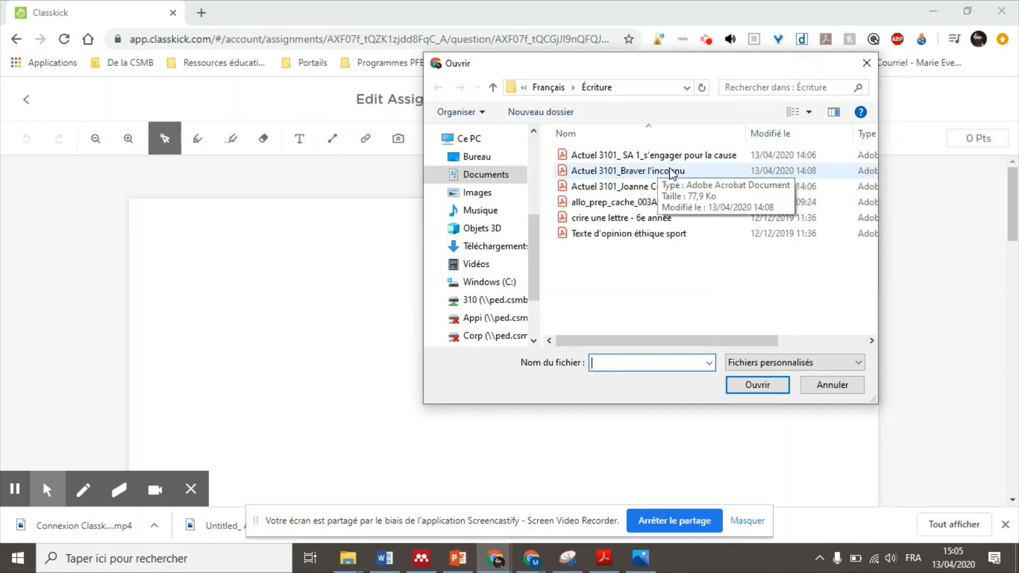
click(694, 174)
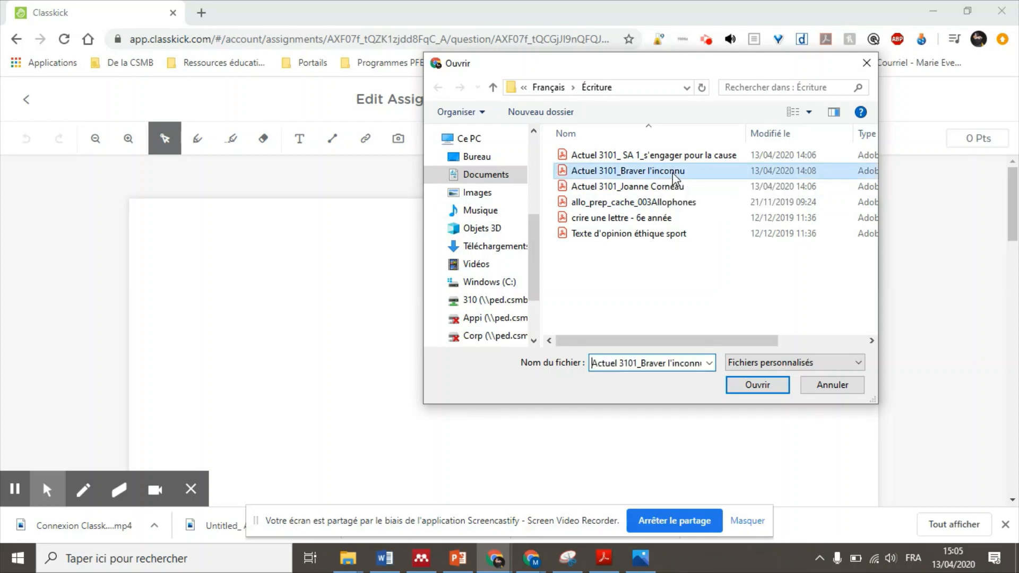
click(757, 385)
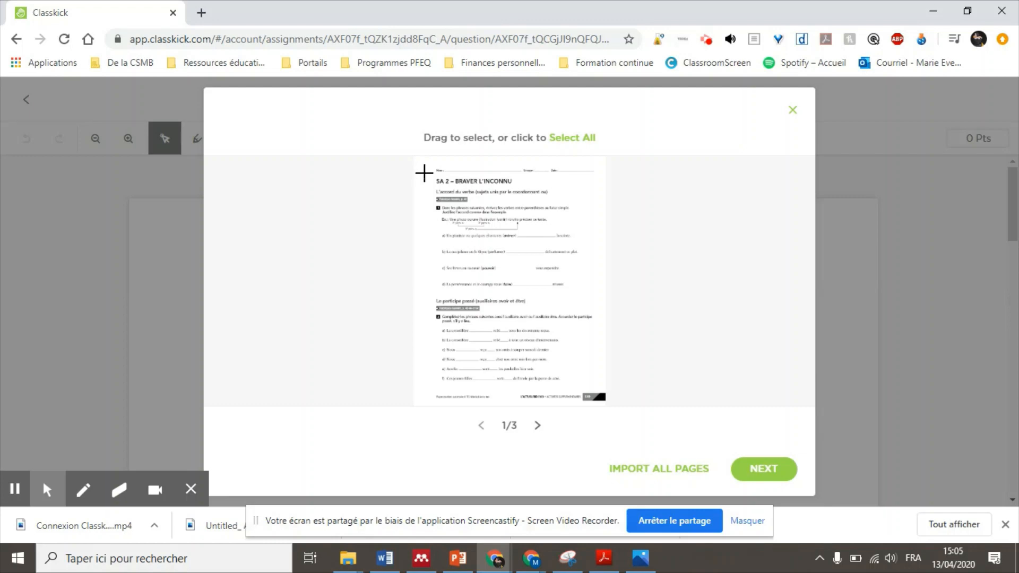
Step: Crop the verb agreement exercise at the top of page 1 and add it to Q1
drag(425, 171, 599, 295)
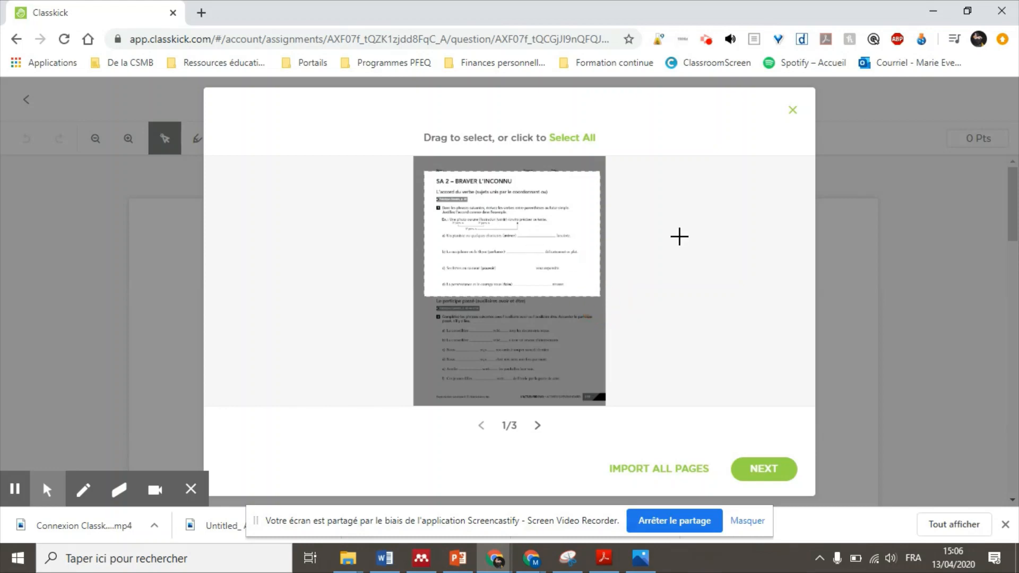
click(785, 467)
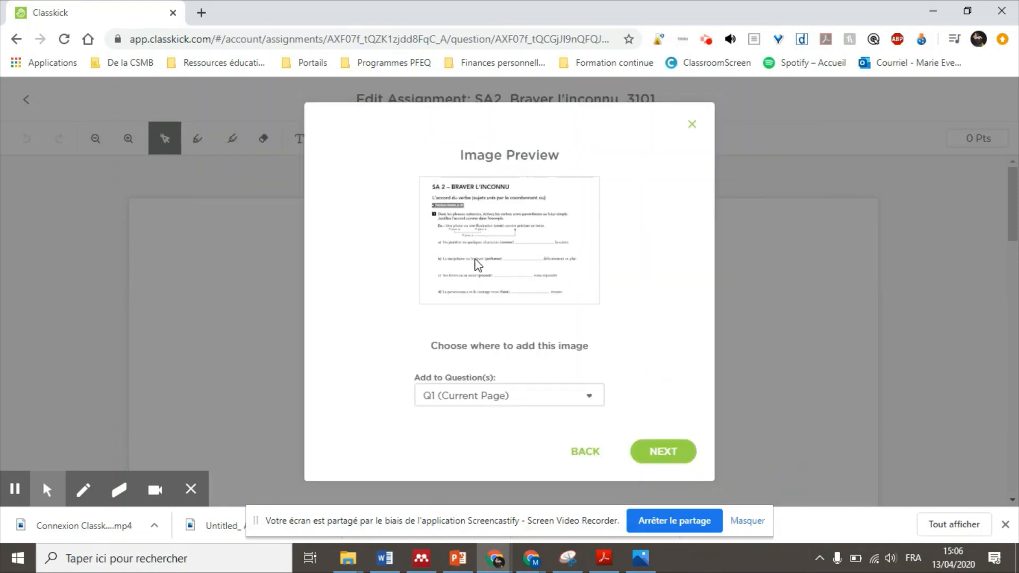
click(665, 452)
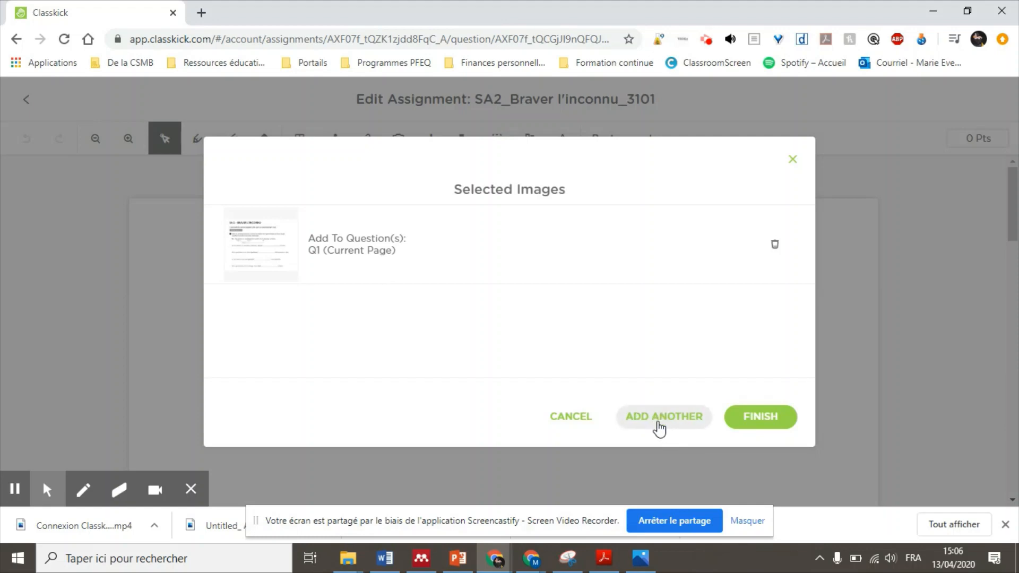
Step: Crop the past participle exercise lower on page 1 and assign it to Q2 instead of Q1
click(660, 427)
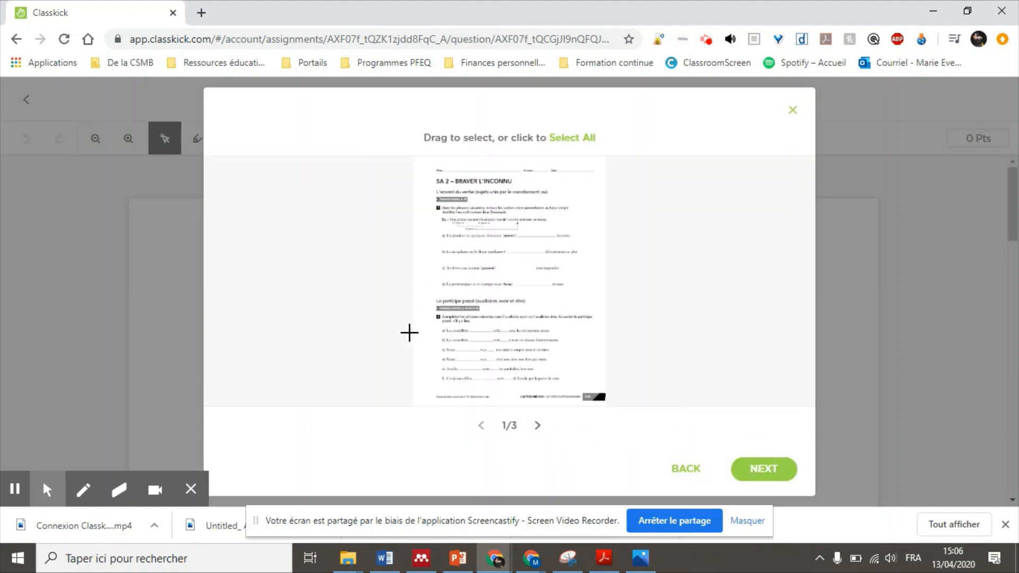
drag(426, 291, 601, 386)
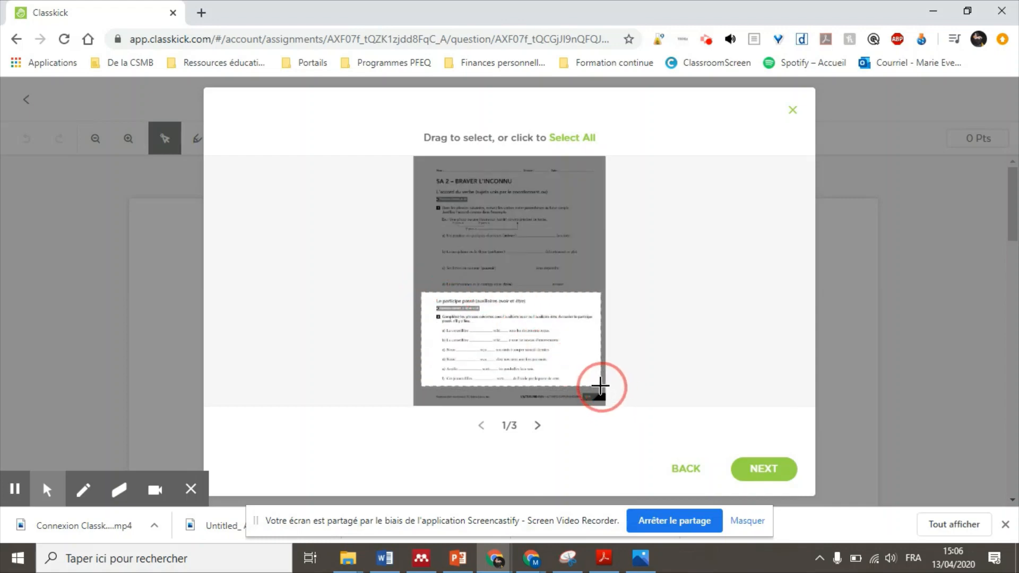
click(763, 471)
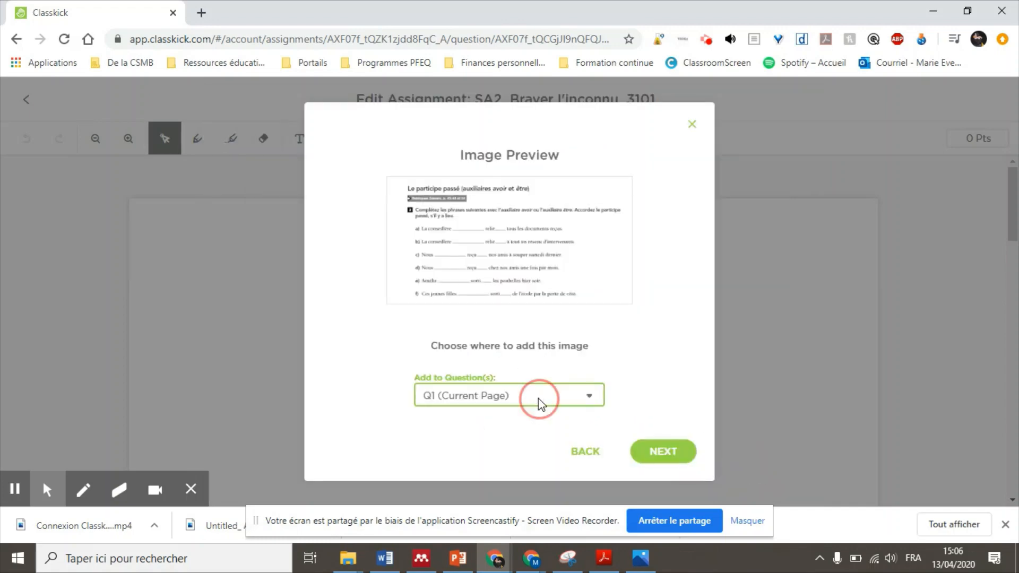
click(540, 406)
click(402, 376)
click(422, 411)
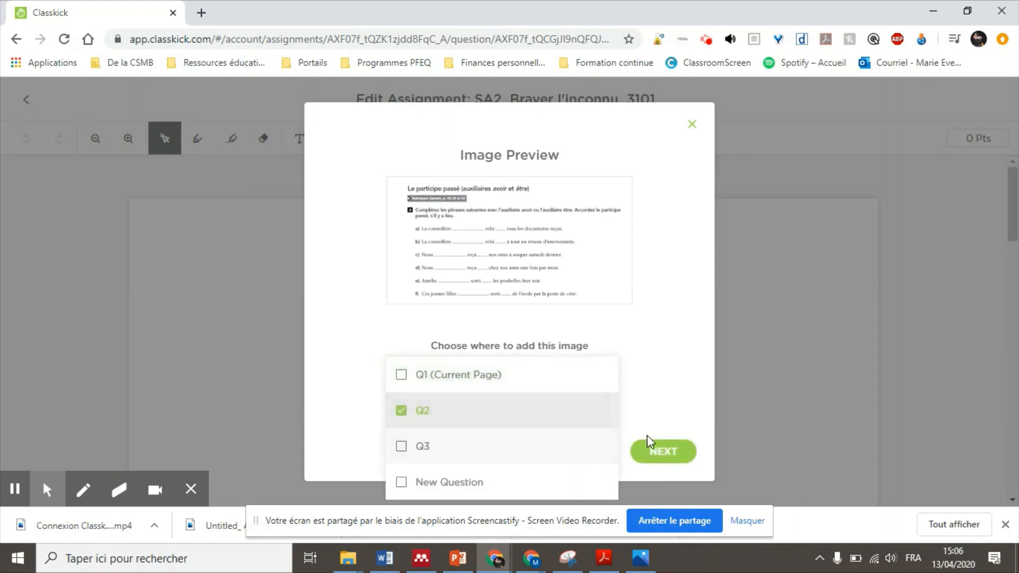
click(671, 458)
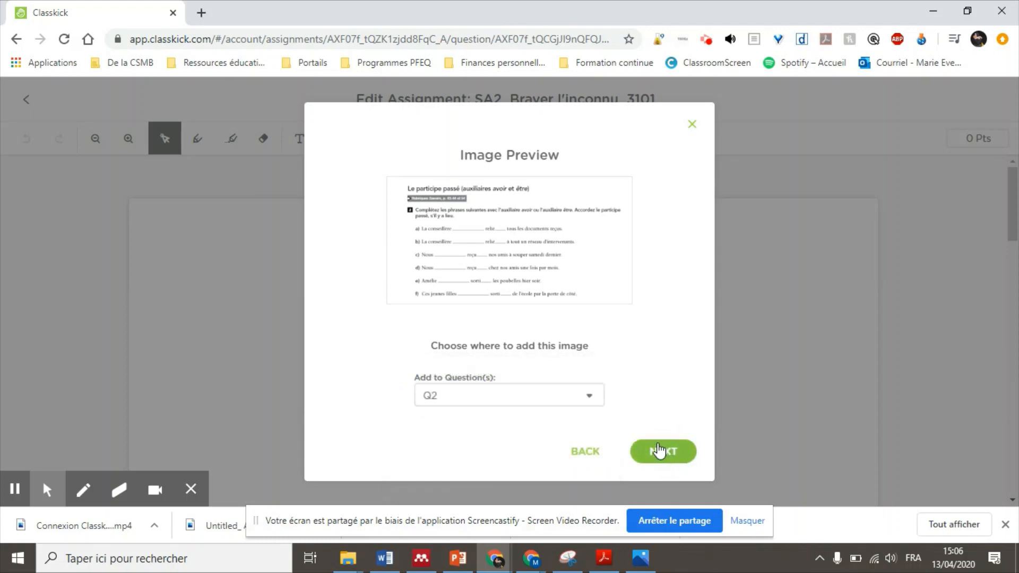
click(661, 449)
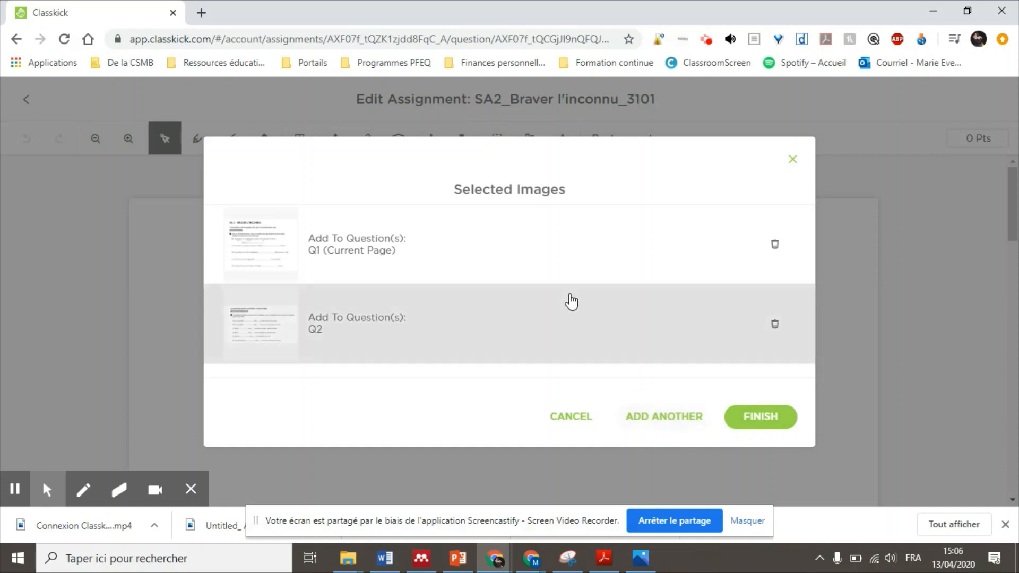
click(670, 418)
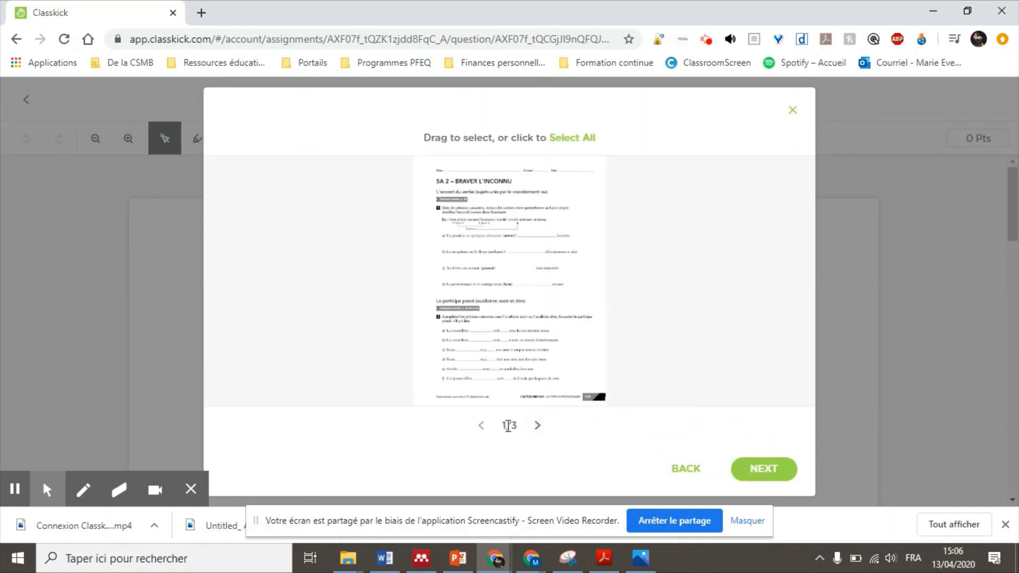
Step: Crop almost all of worksheet page 2 and assign it to Q3 instead of Q1
click(539, 426)
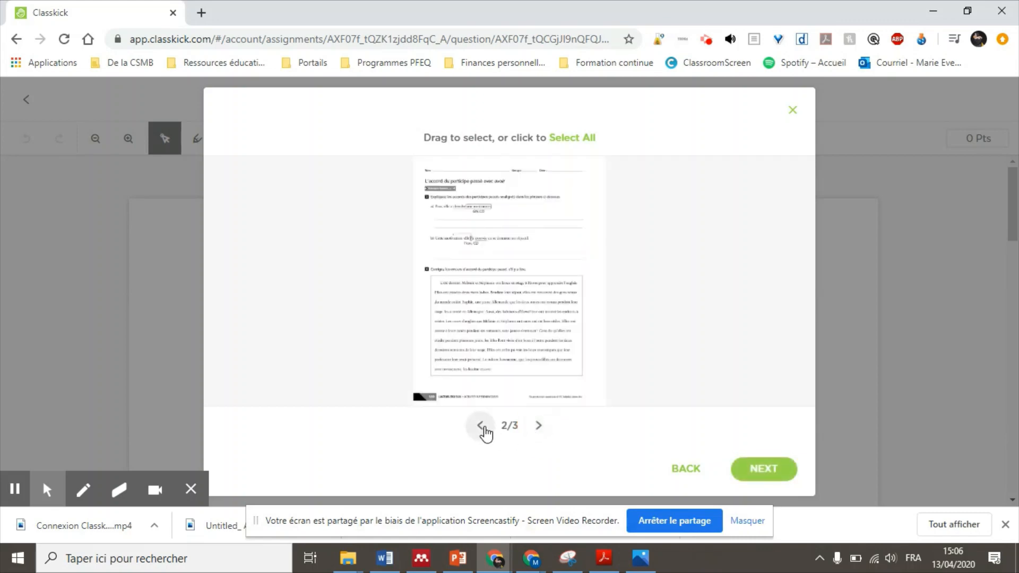
click(480, 426)
click(537, 427)
drag(428, 177, 598, 389)
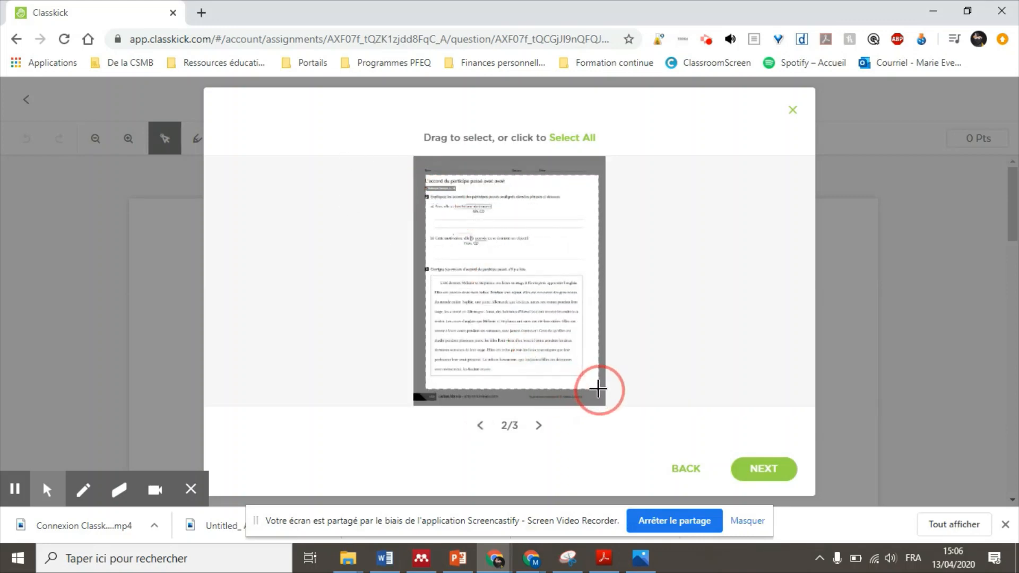
click(767, 470)
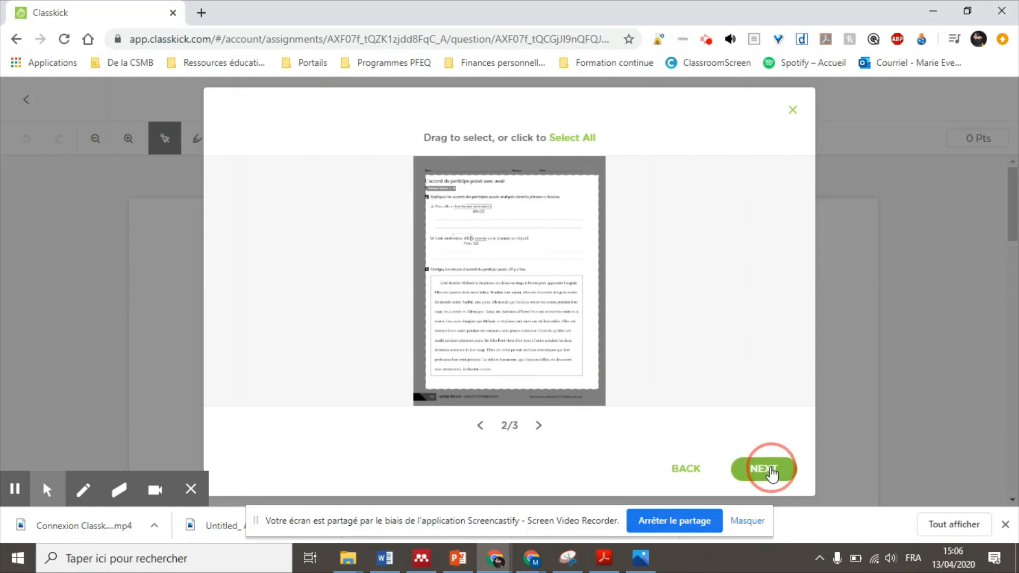
click(523, 401)
click(435, 381)
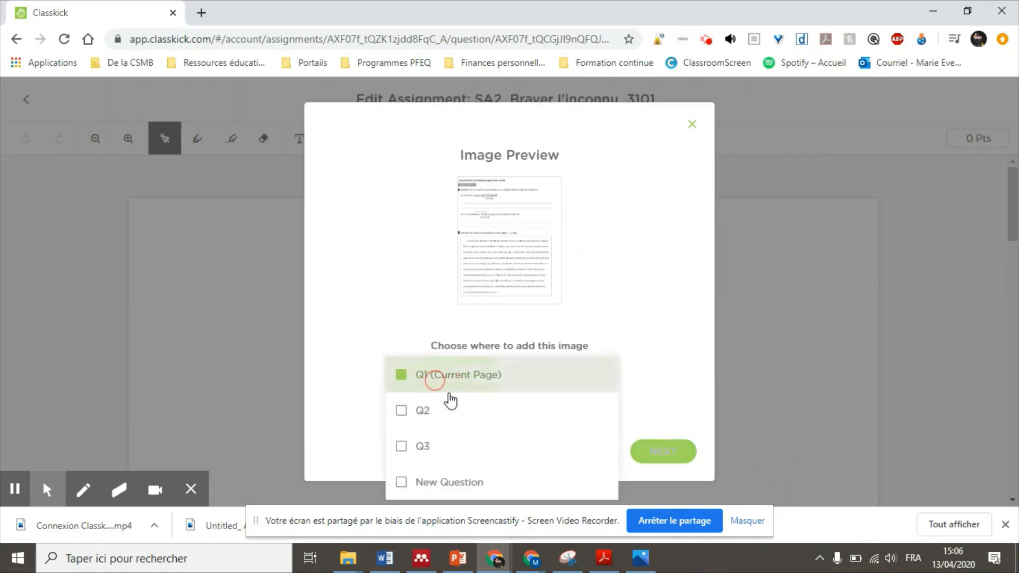
click(424, 448)
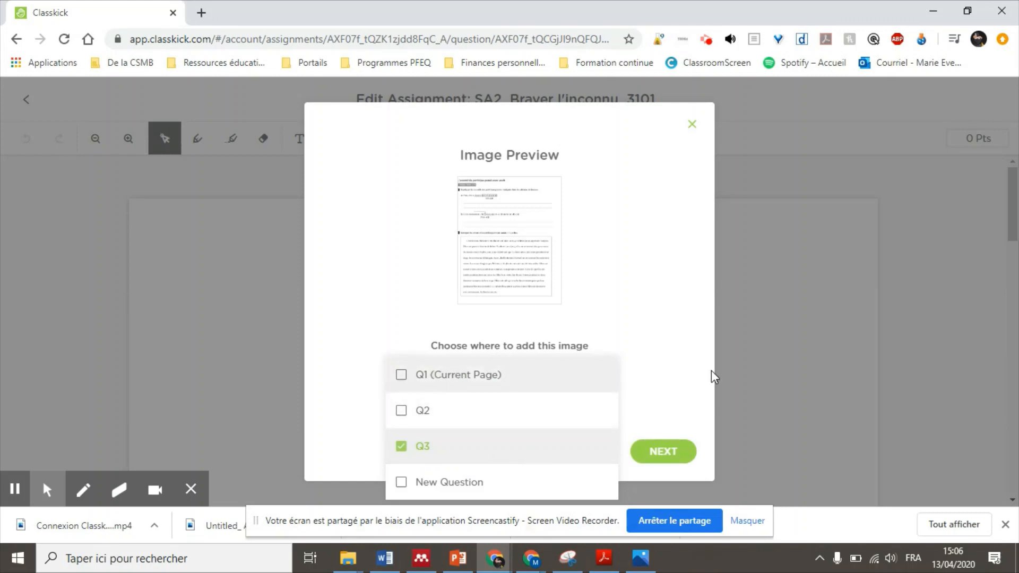
click(683, 428)
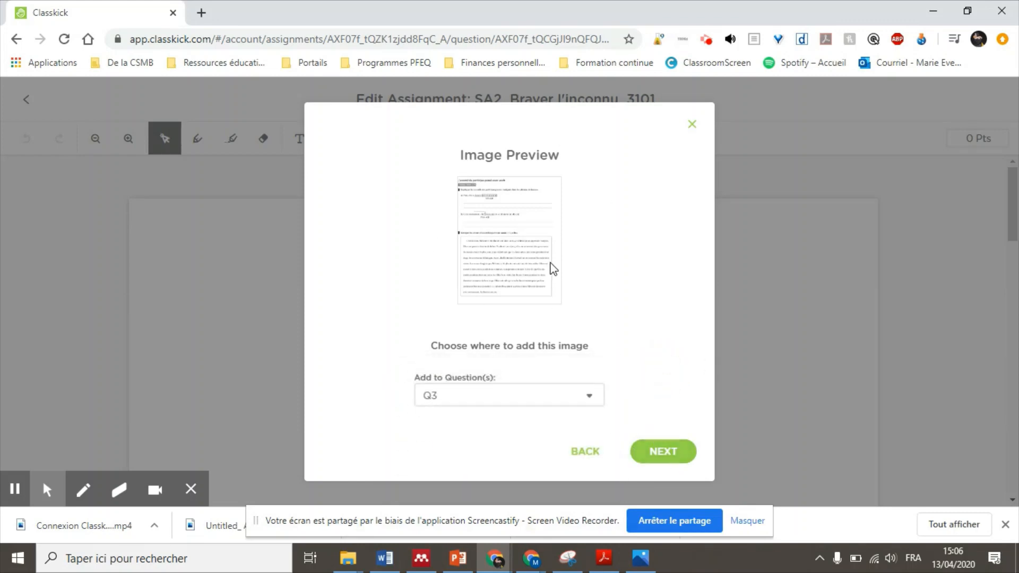
click(674, 452)
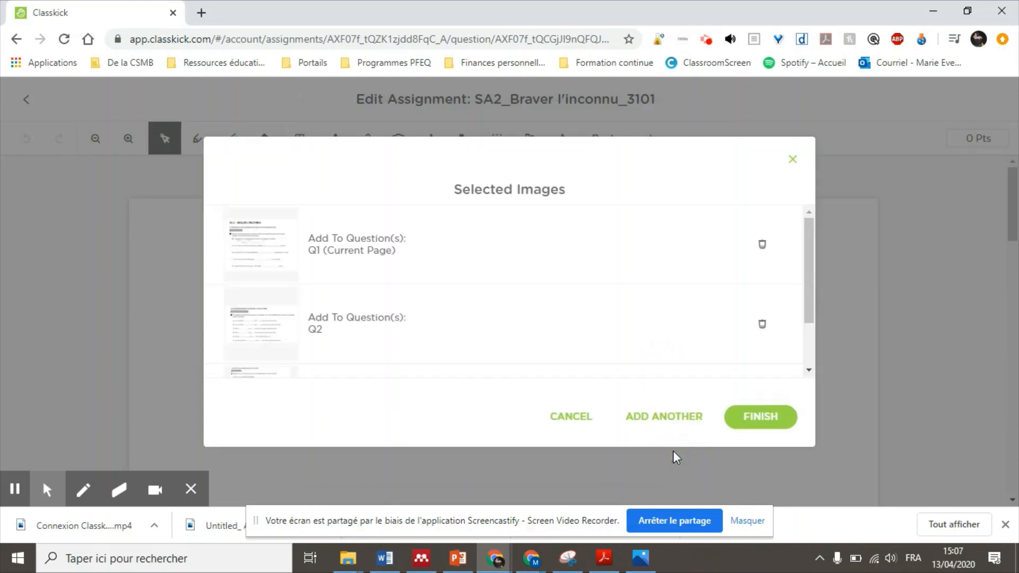
Step: Add all the cropped images to the assignment and return to the Assignments list
scroll(692, 321, down, 3)
click(758, 417)
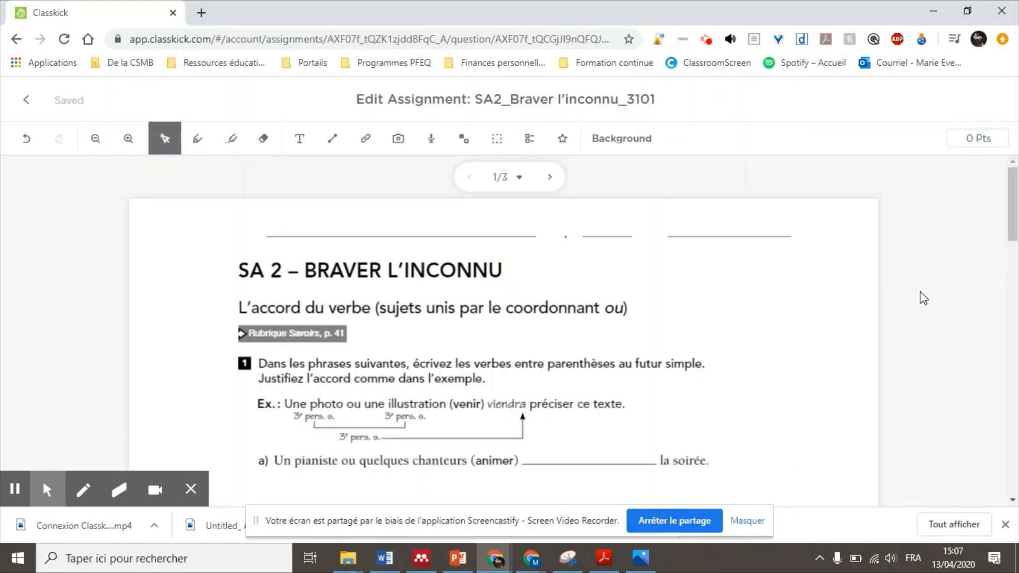
scroll(925, 300, down, 10)
scroll(918, 308, up, 10)
click(21, 100)
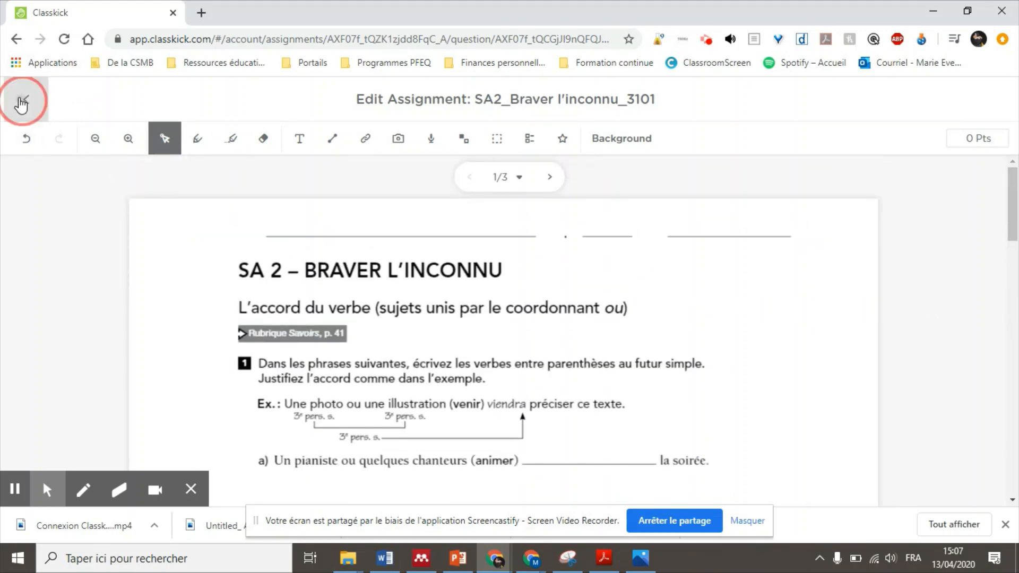
click(32, 104)
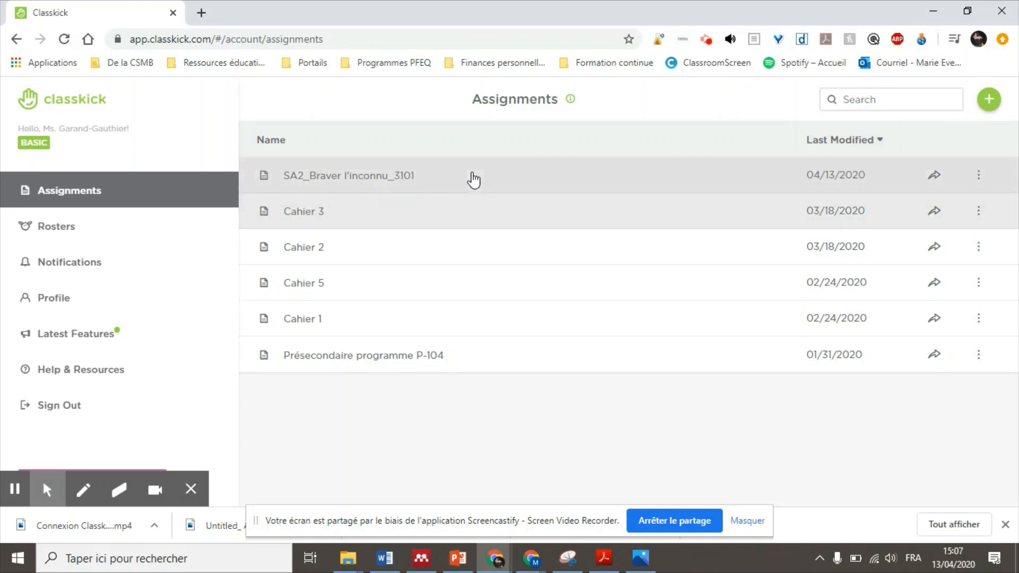
Step: Create an assignment from the Actuel 3101_Braver l'inconnu PDF, importing all its pages
click(993, 107)
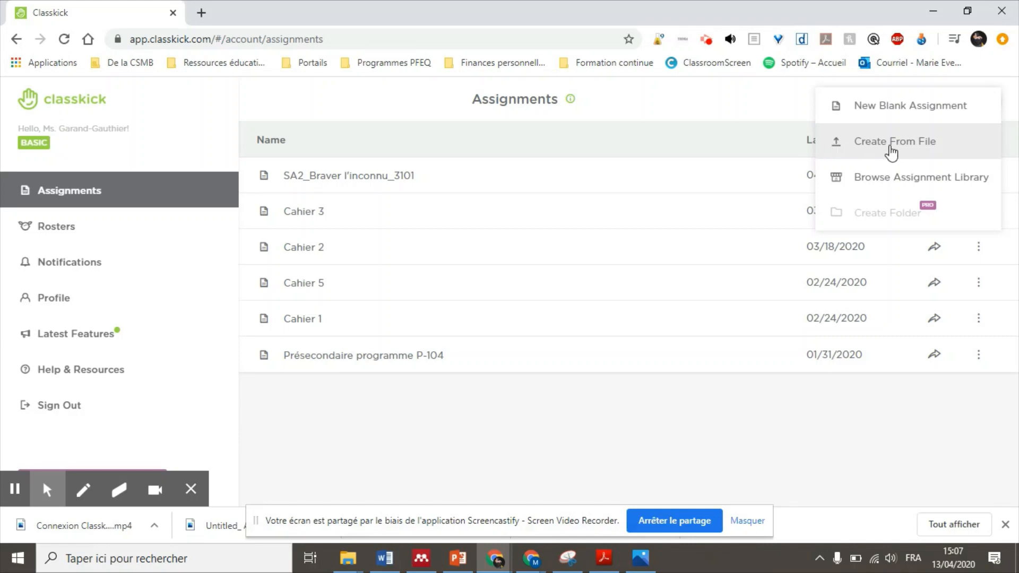
click(906, 156)
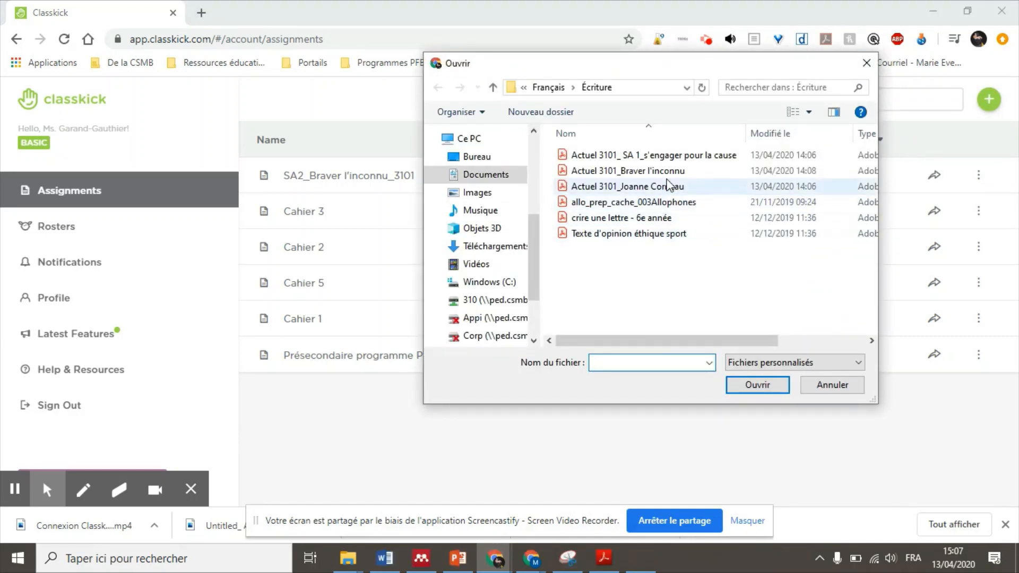
click(669, 171)
click(765, 384)
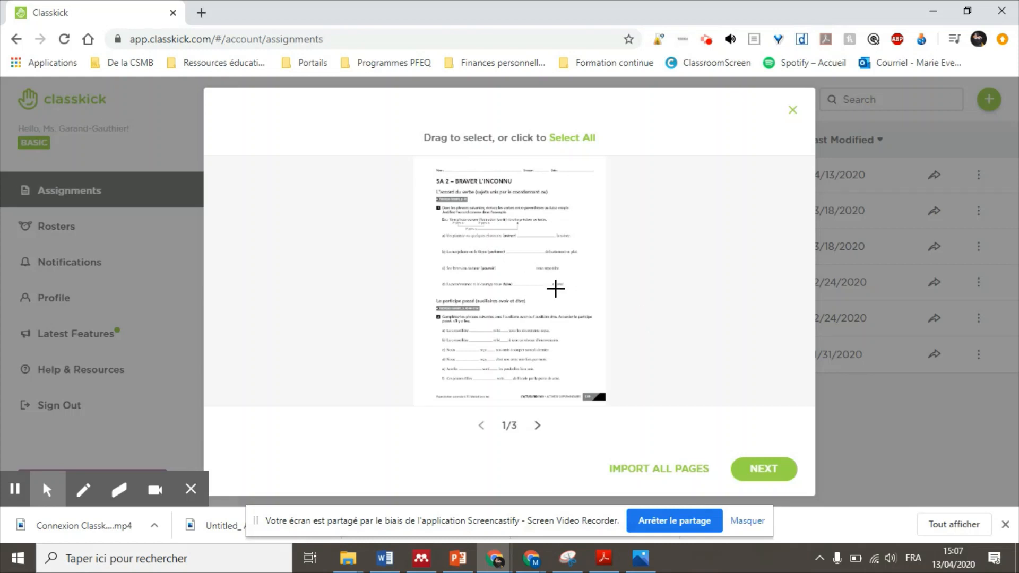
click(672, 474)
scroll(409, 277, down, 2)
scroll(357, 273, up, 2)
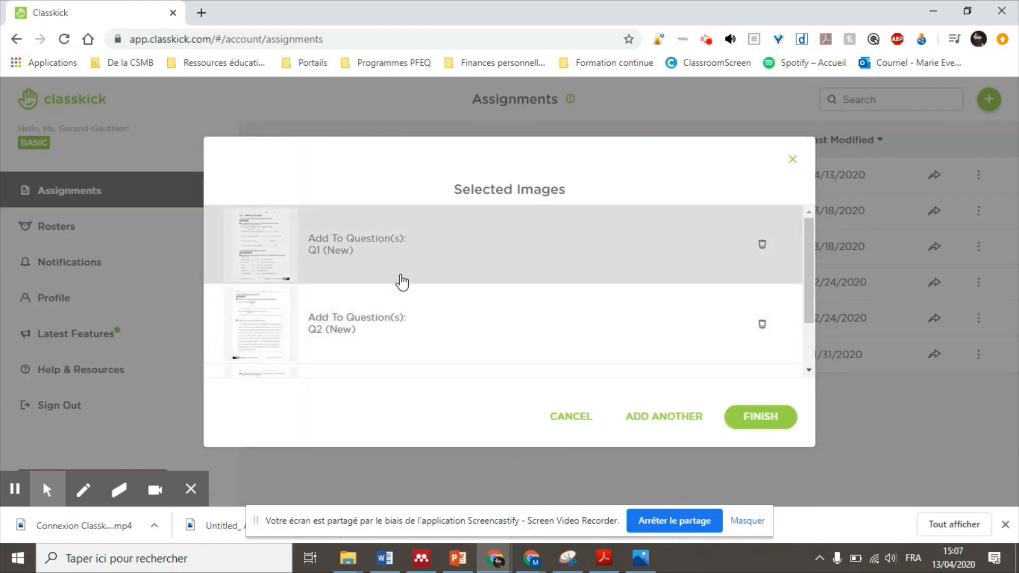
scroll(514, 347, down, 2)
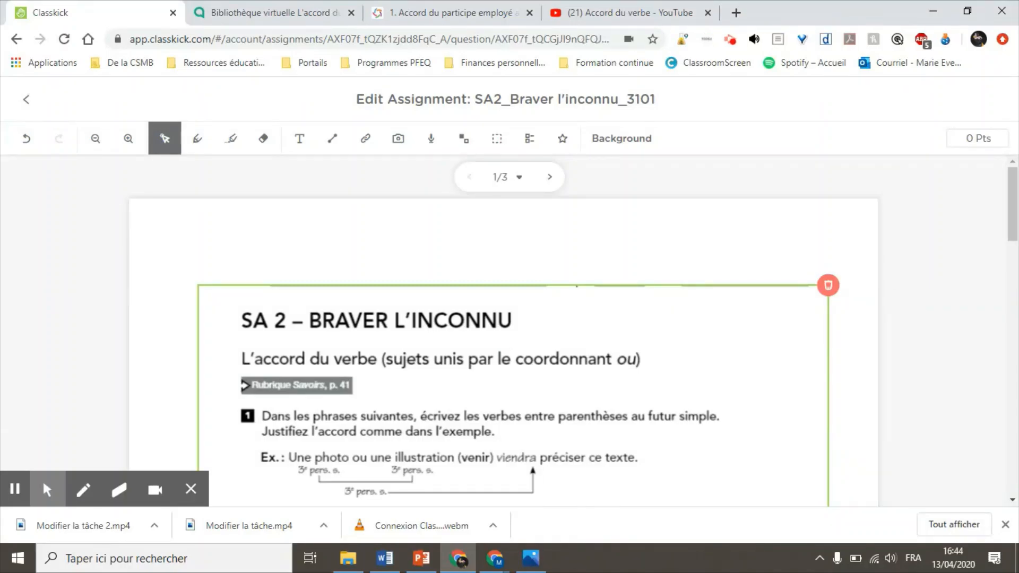
Step: Enlarge the worksheet image on slide 1 by dragging its corner up and left
click(487, 352)
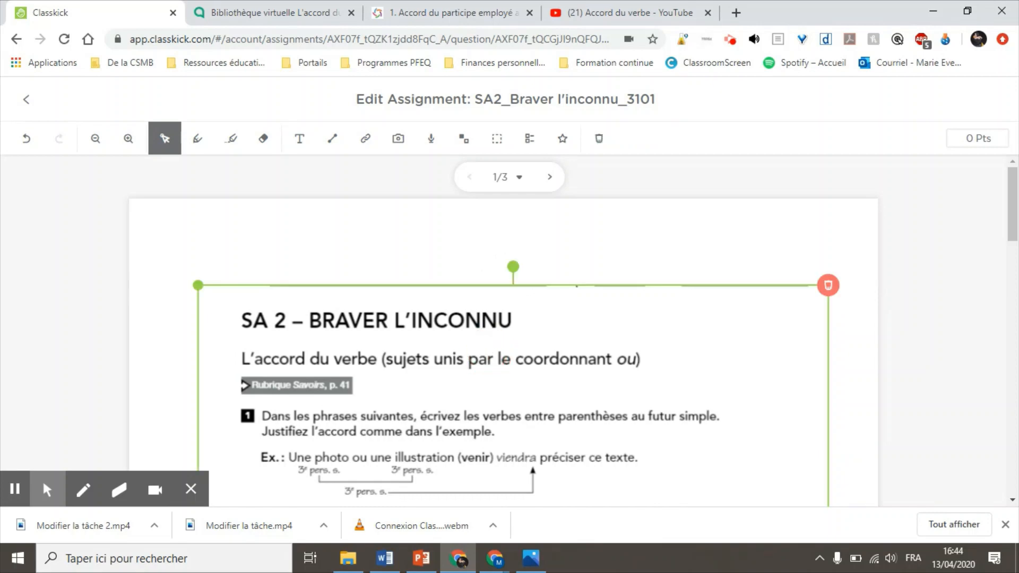
scroll(397, 398, down, 3)
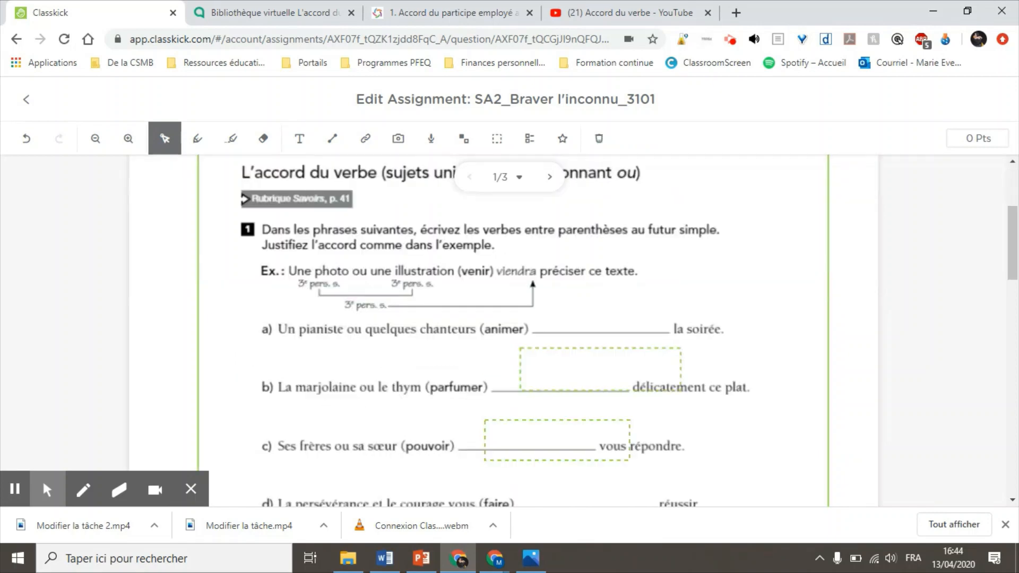
scroll(397, 398, up, 3)
drag(198, 285, 98, 200)
drag(325, 359, 382, 364)
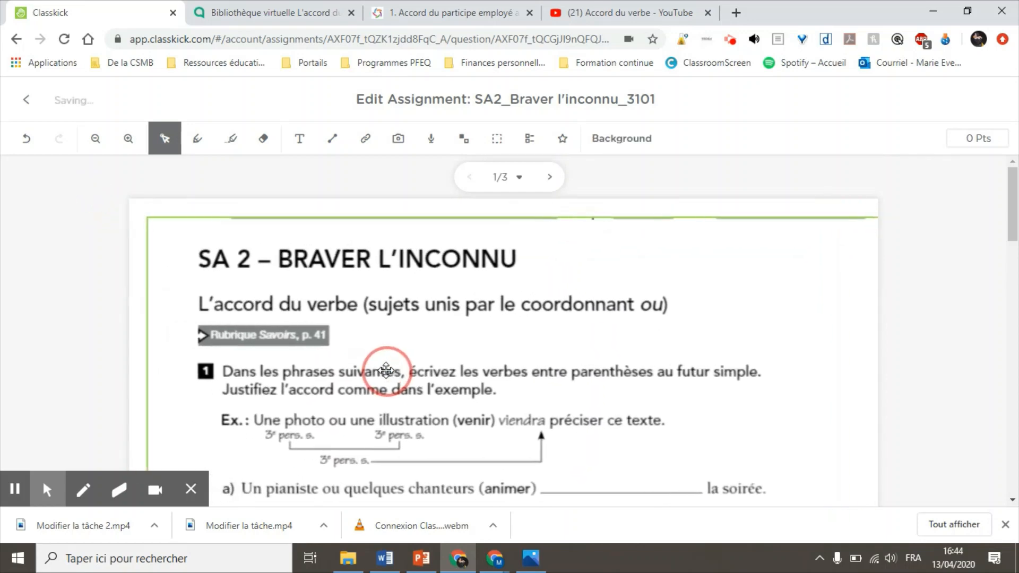
scroll(603, 407, down, 4)
scroll(604, 407, down, 3)
scroll(322, 351, up, 10)
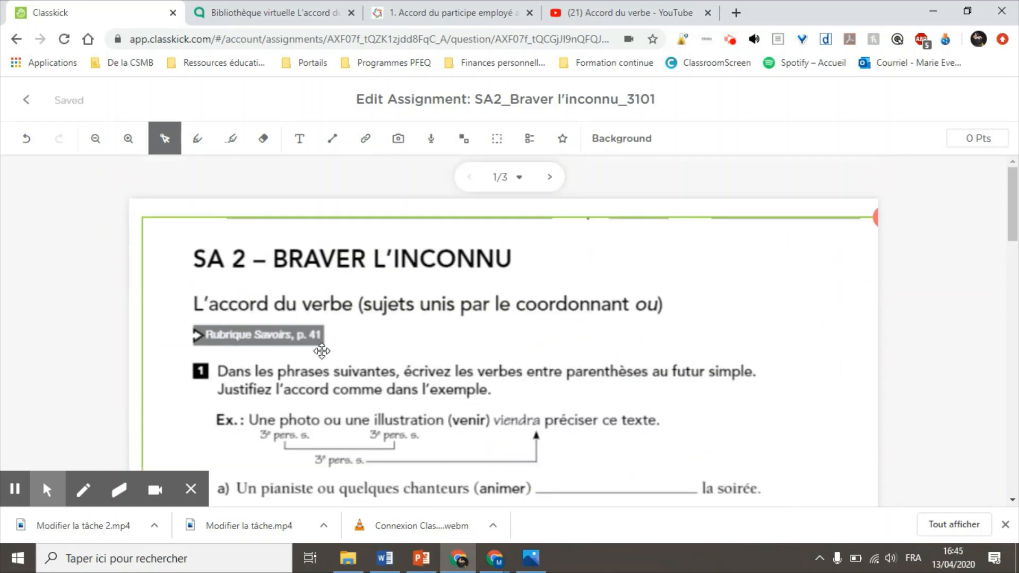
Step: Underline the title BRAVER L'INCONNU in pen and highlight 'L'accord du verbe' in yellow
click(198, 139)
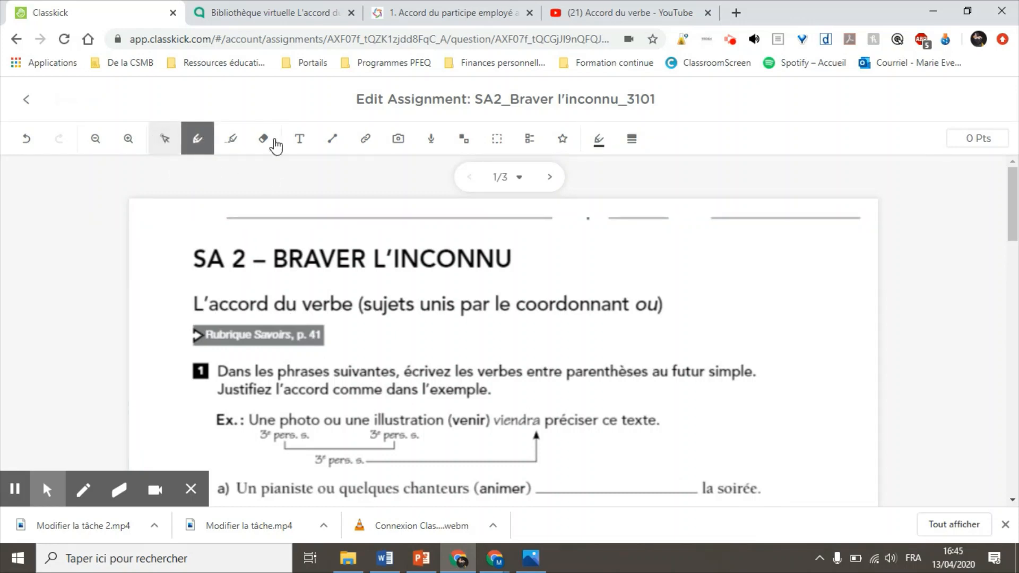
drag(278, 277, 453, 280)
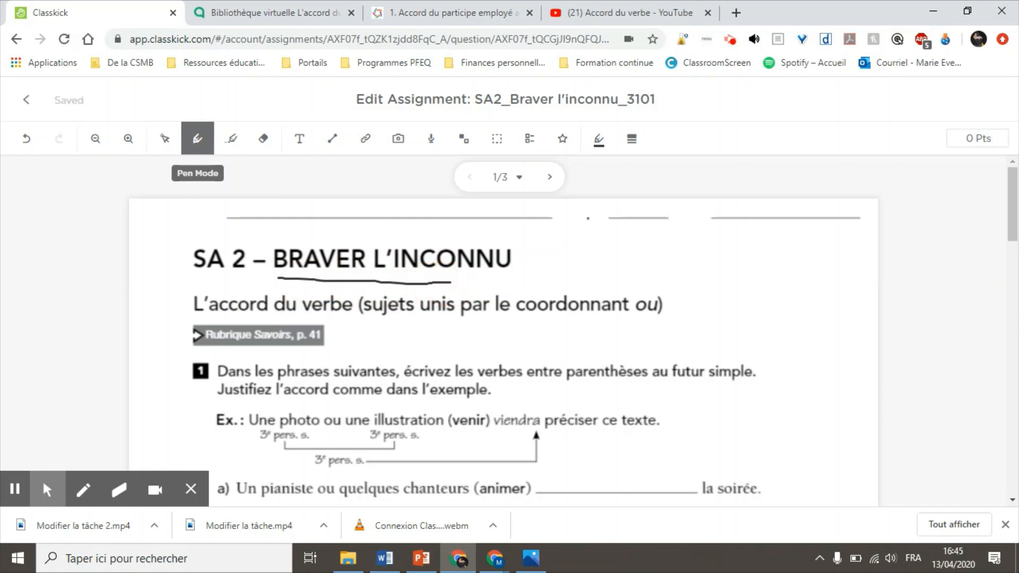
click(229, 140)
drag(197, 301, 349, 304)
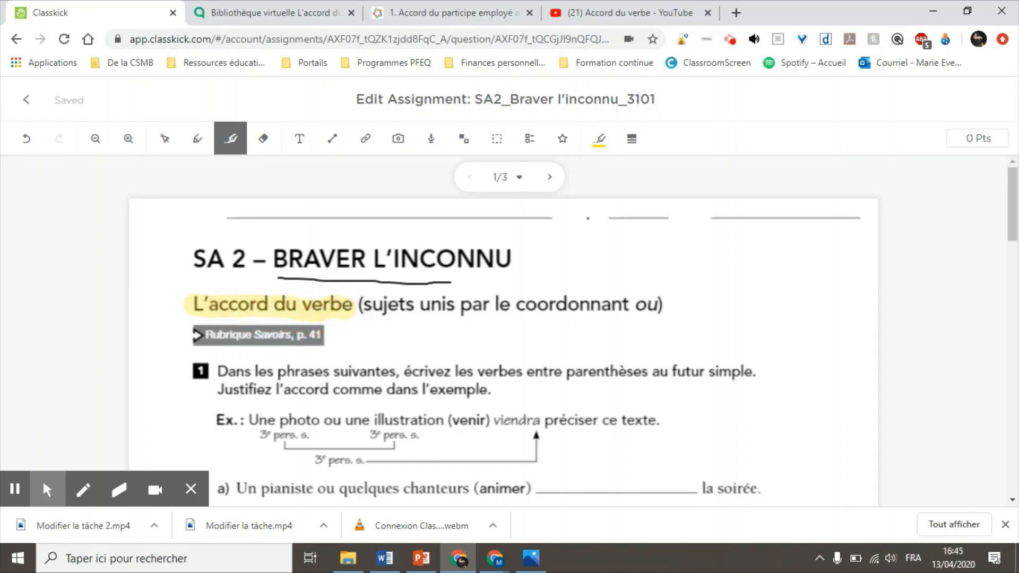
Step: Erase the pen underline beneath the title, leaving the heading highlighted
click(263, 139)
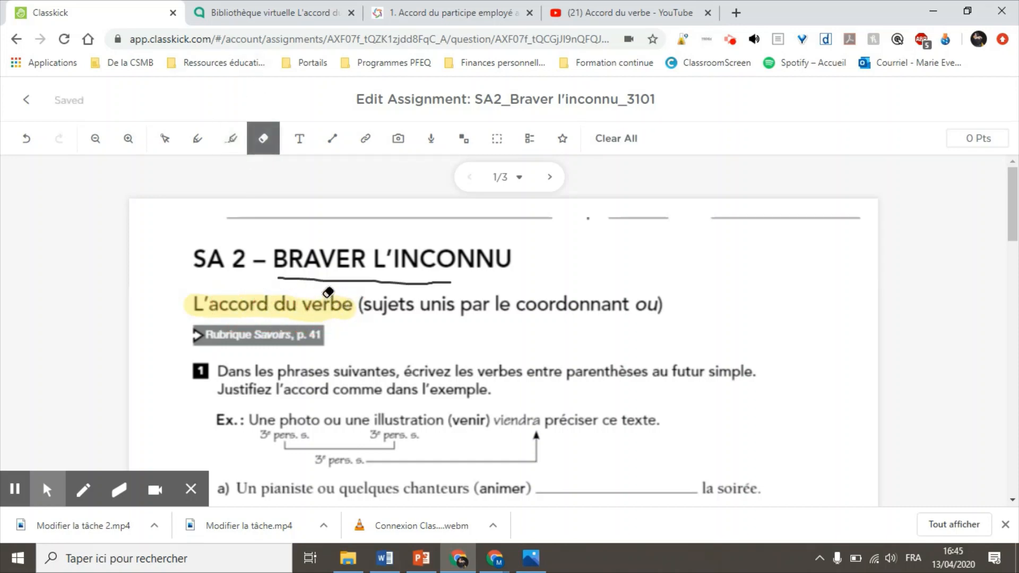
click(343, 277)
click(277, 297)
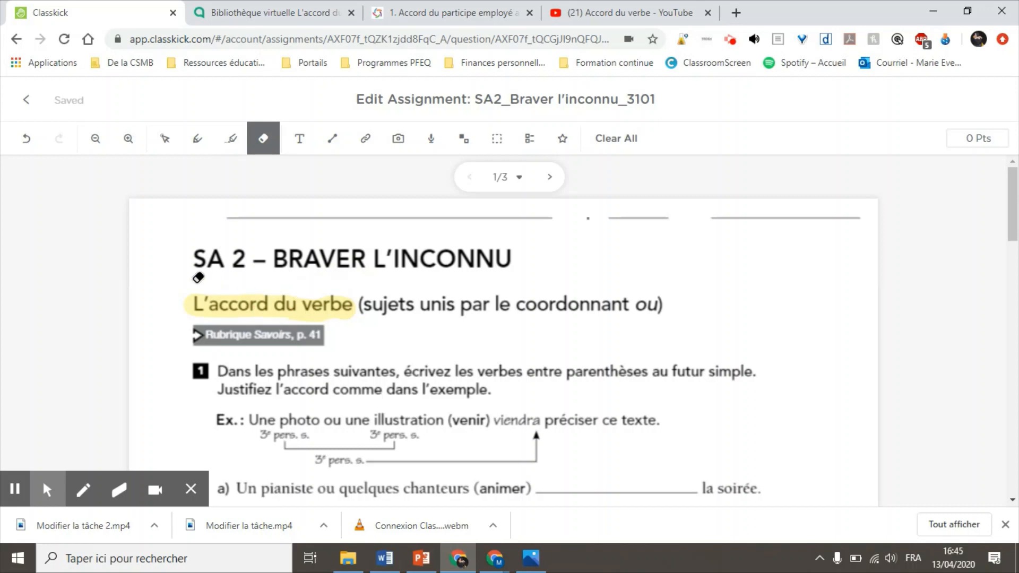
click(242, 311)
click(232, 305)
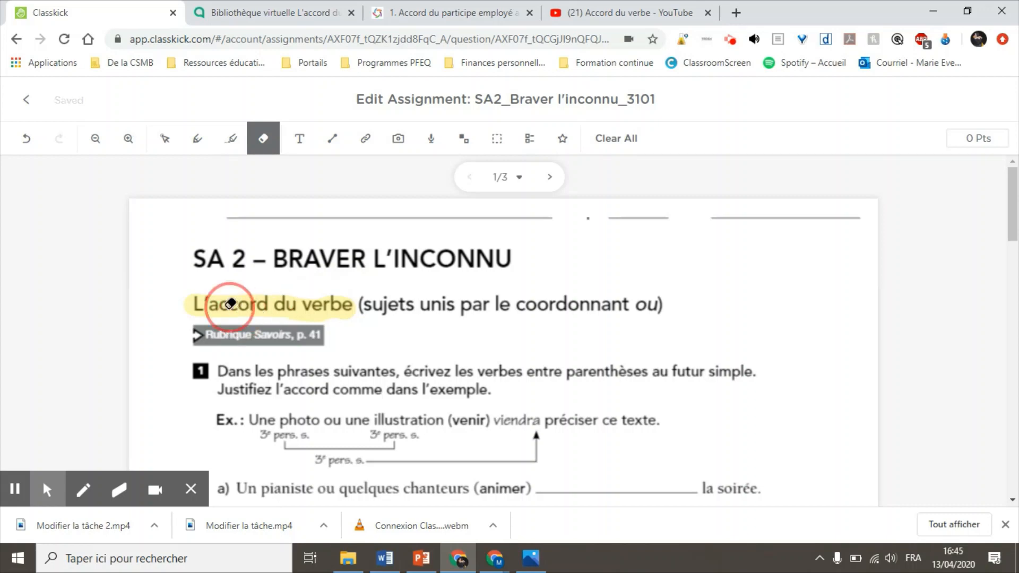
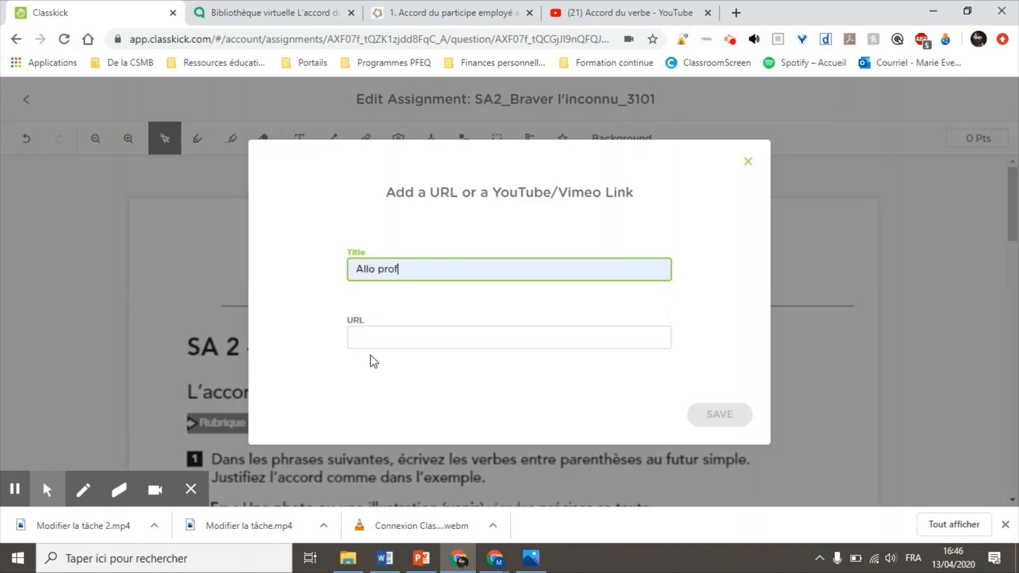
Step: Save the pasted Alloprof link on the page and review the ortholud exercise page
click(371, 339)
text(http://www.alloprof.qc.ca/BV/pages/f1277.aspx#a2)
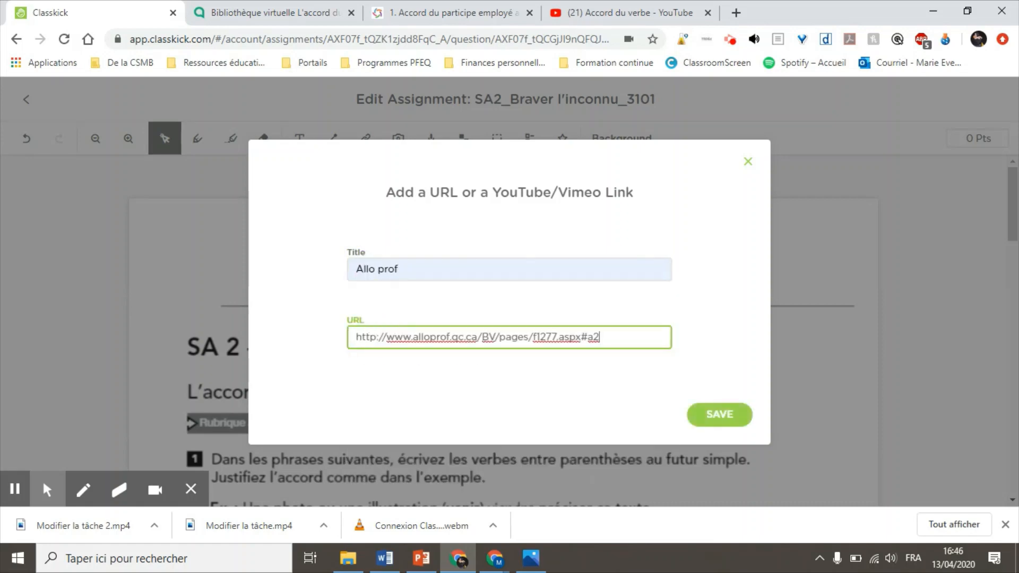
click(750, 408)
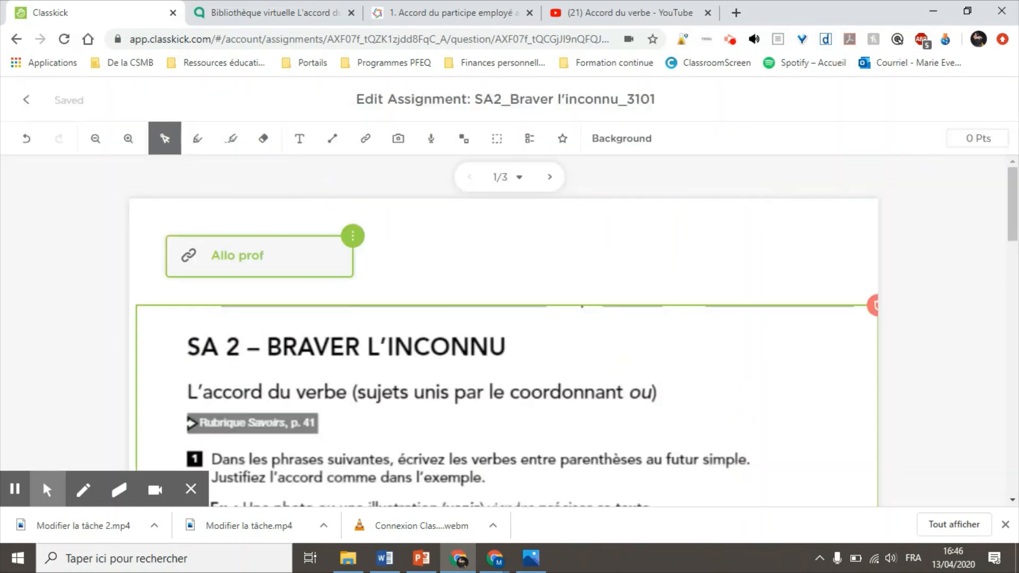
click(407, 12)
scroll(548, 416, down, 4)
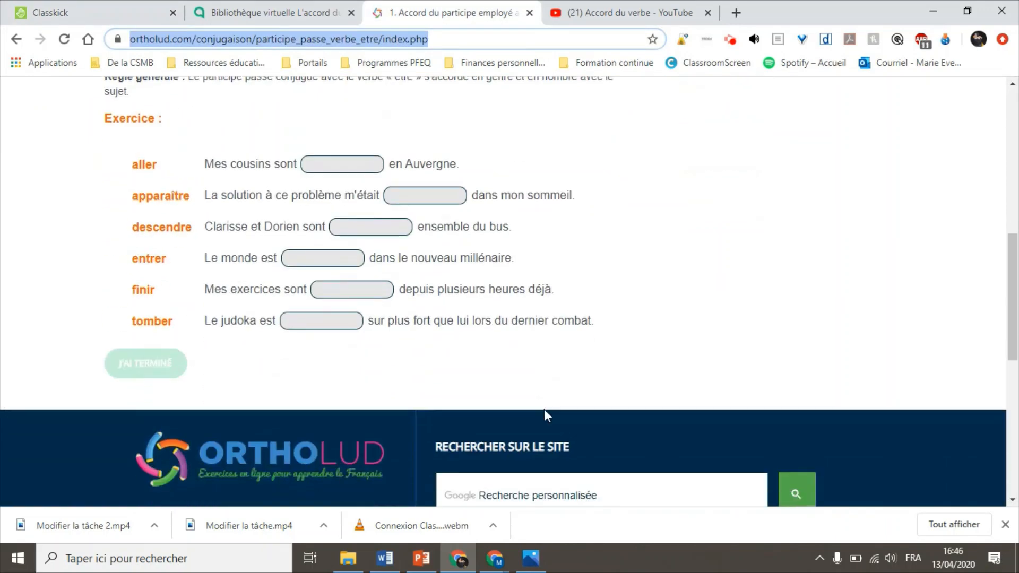
scroll(548, 415, up, 4)
scroll(558, 393, up, 3)
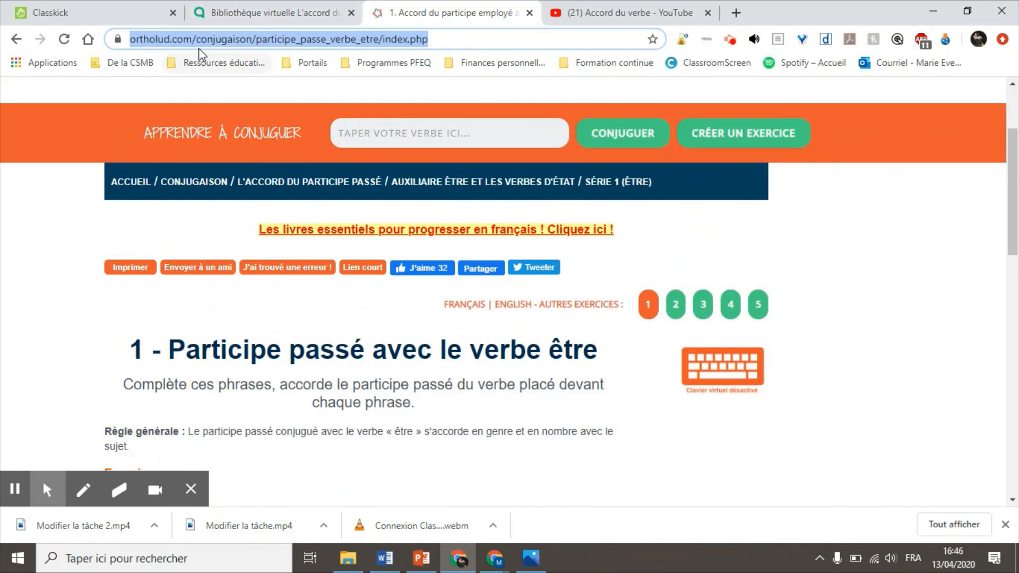
Step: Add an 'Exercices ortholud' link beside Allo prof and bring up the Accord du verbe video
click(101, 7)
click(355, 140)
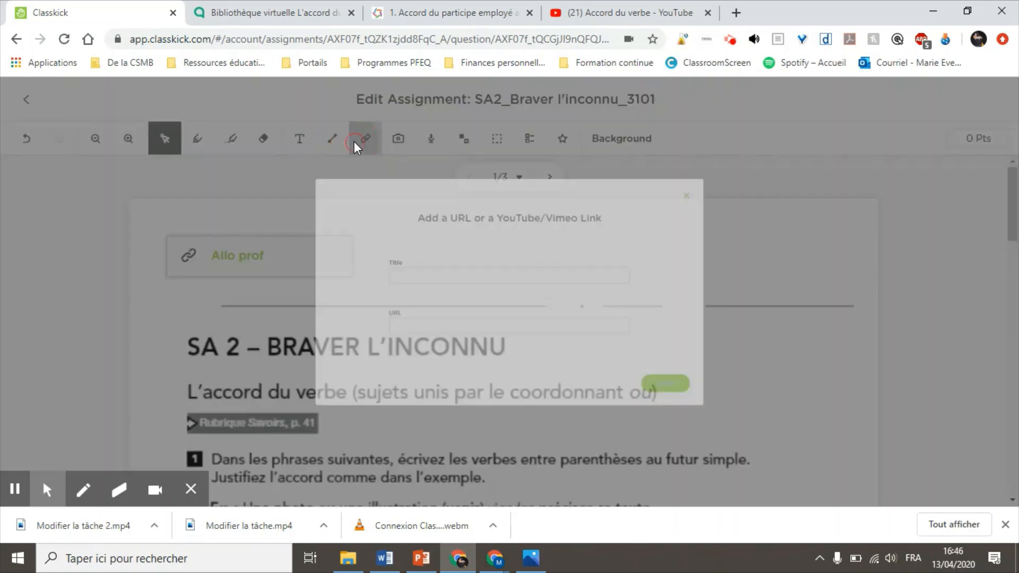
click(396, 270)
text(ex)
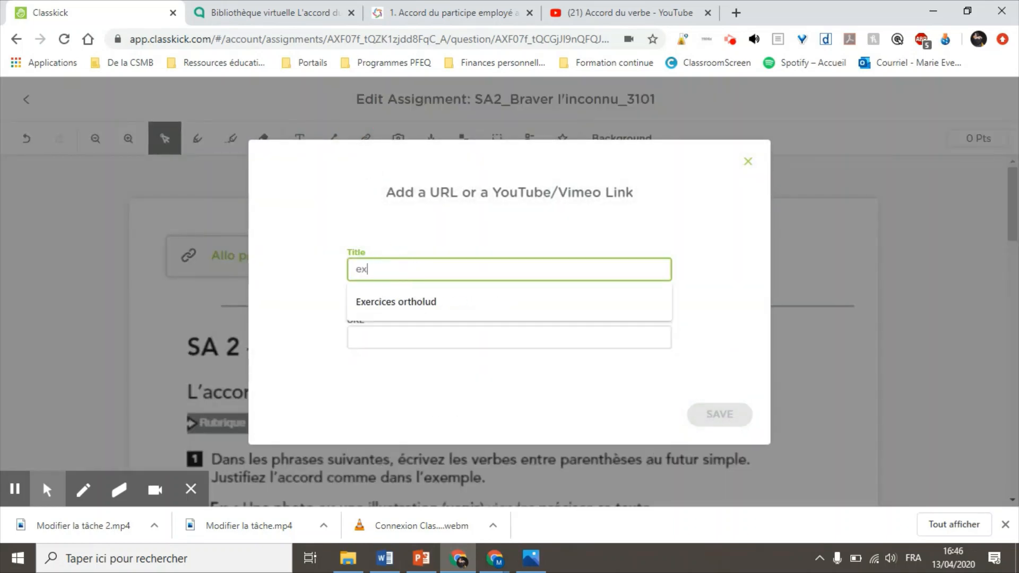
text(er)
click(396, 308)
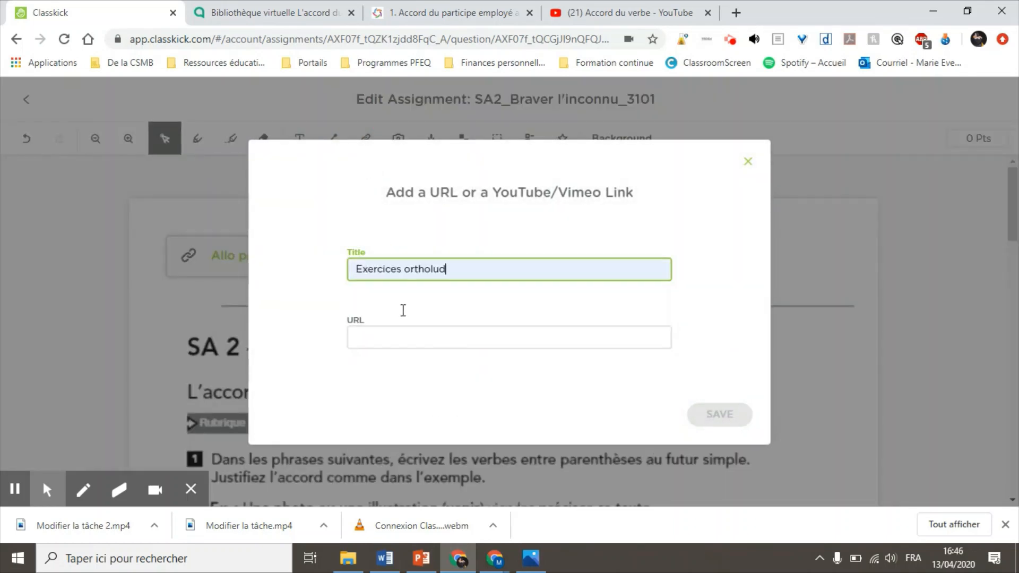
click(372, 348)
text(https://www.ortholud.com/conjugaison/participe_passe_verbe_etre/index.php)
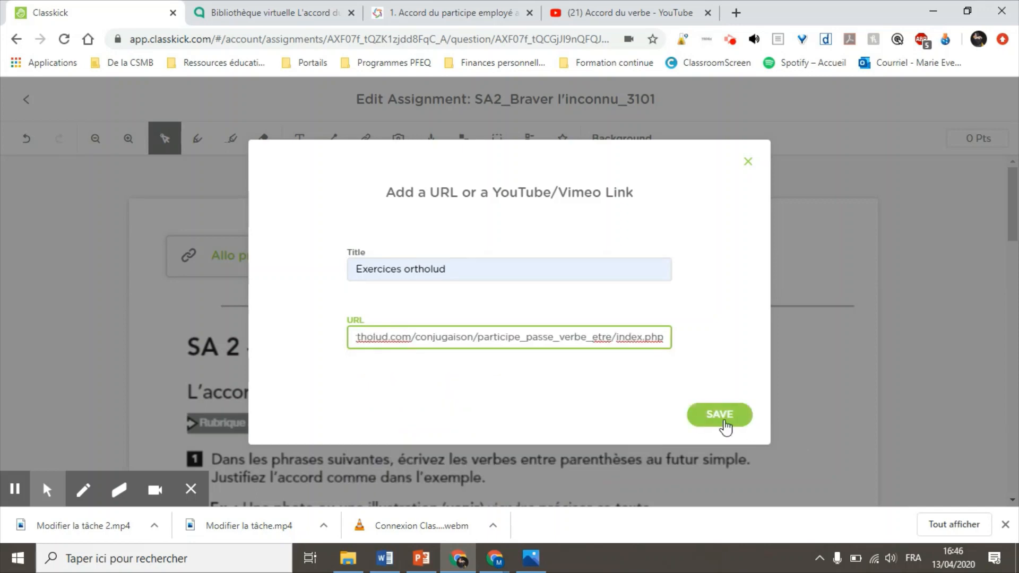
click(720, 415)
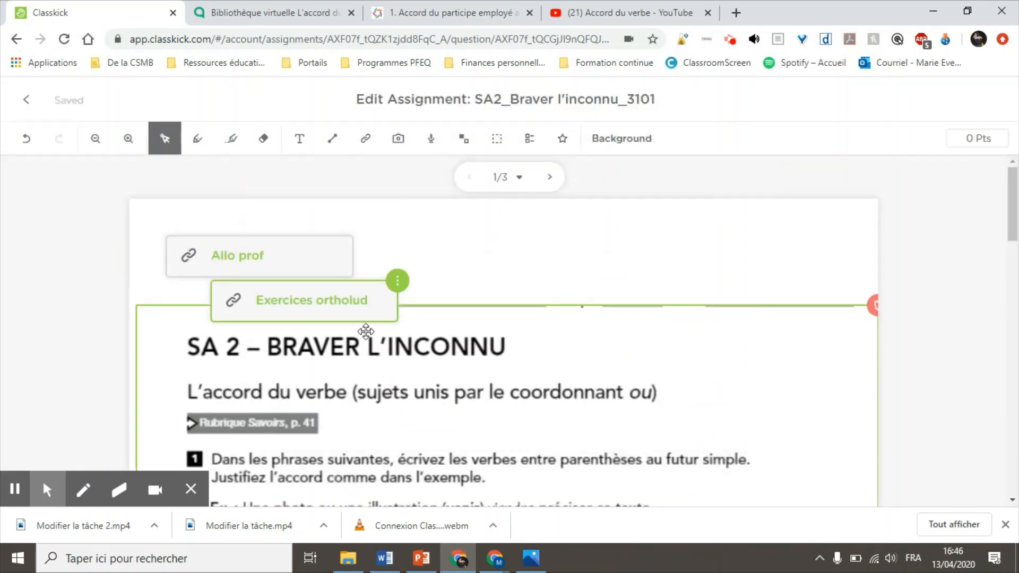
drag(320, 310, 498, 271)
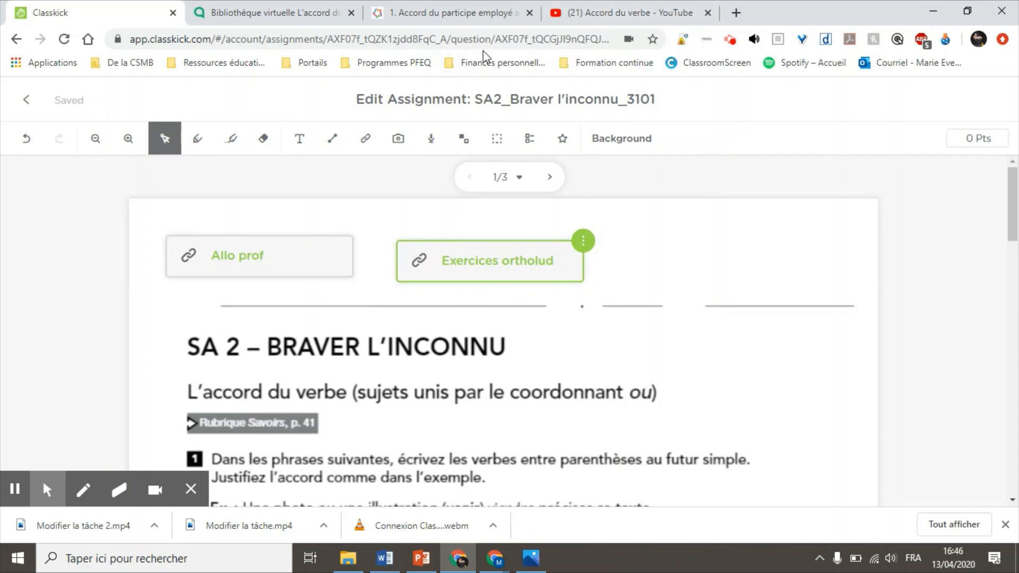
click(583, 10)
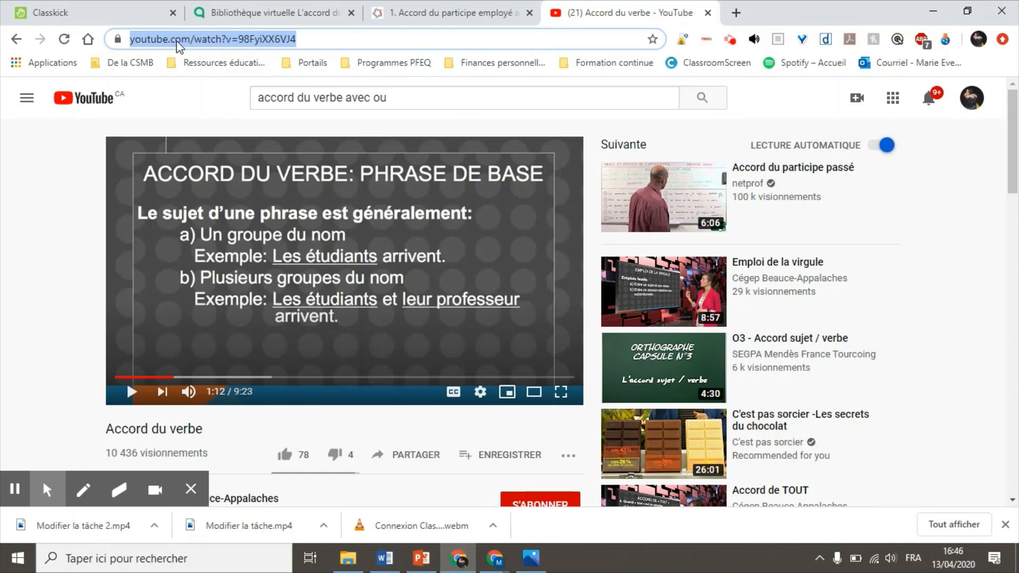
Step: Add an 'accord du verbe' YouTube link and place it beside Exercices ortholud
click(102, 10)
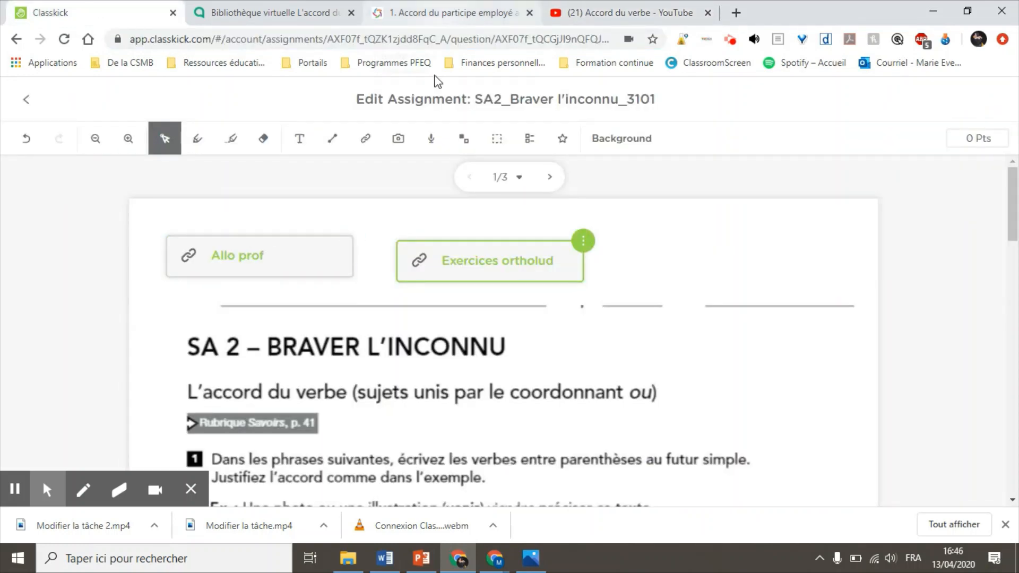
click(366, 144)
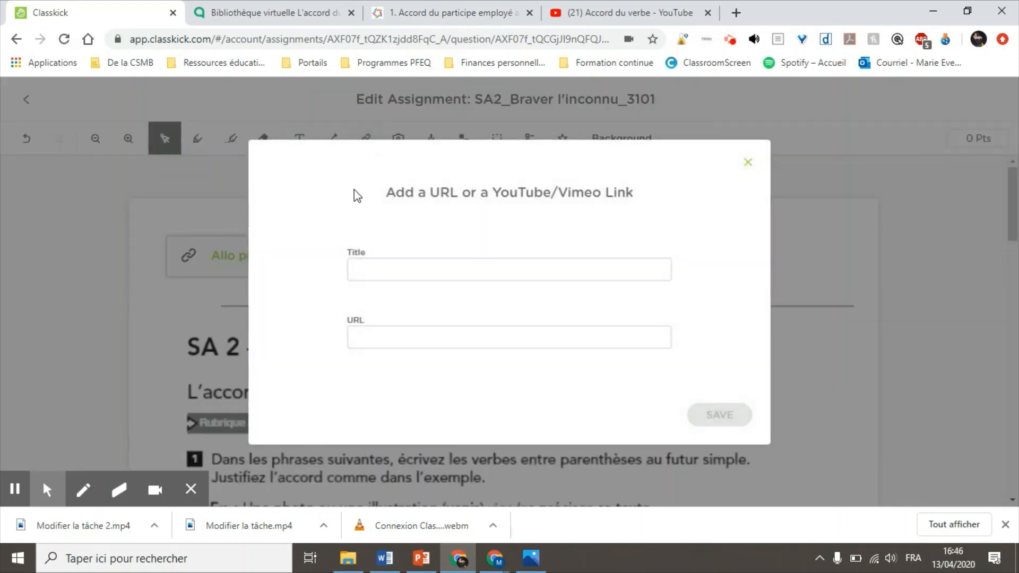
click(389, 265)
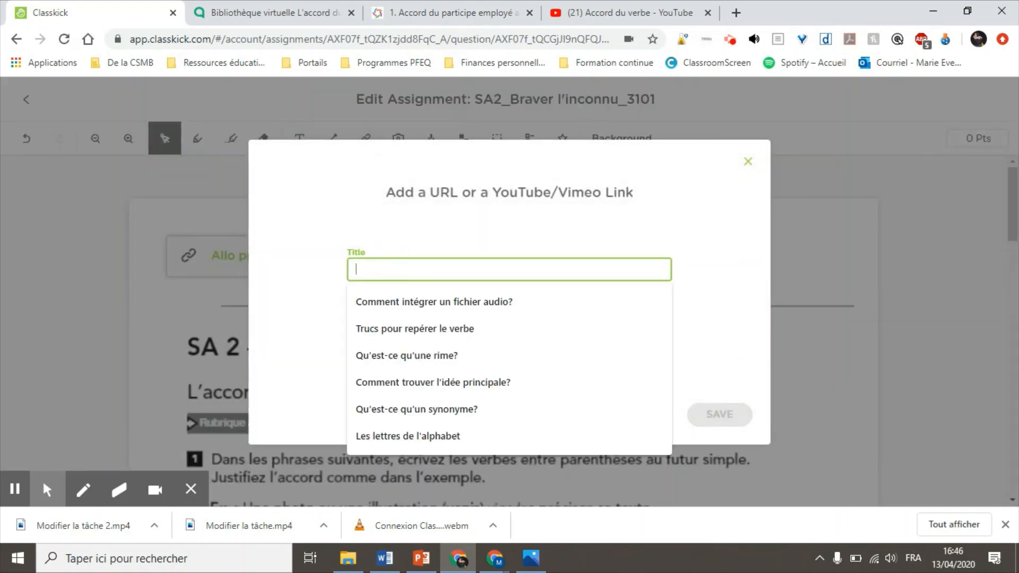
text(accord du verbe)
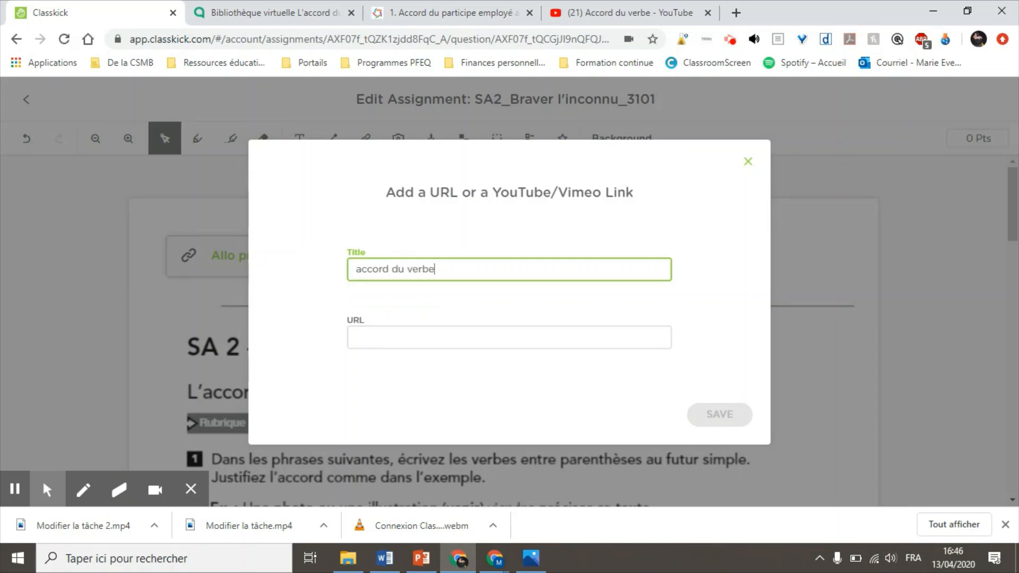
click(378, 339)
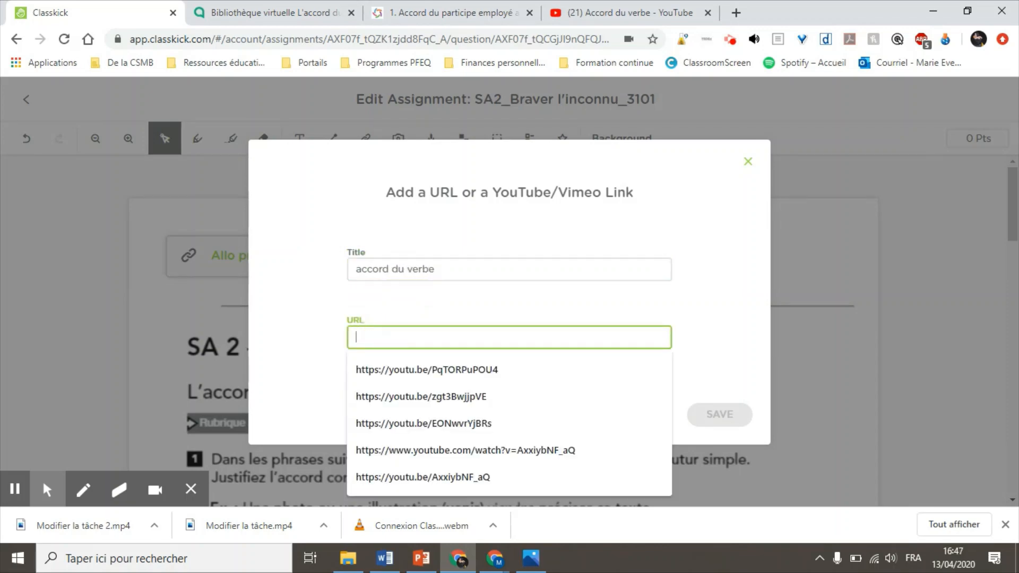
text(https://www.youtube.com/watch?v=98FyiXX6VJ4)
click(723, 415)
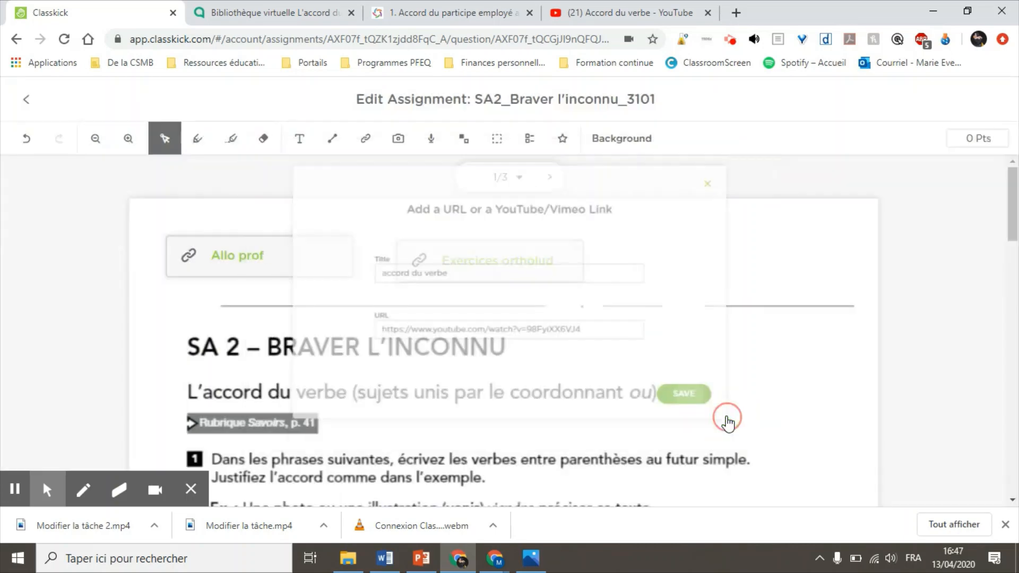
drag(330, 347, 693, 261)
Step: Preview the accord du verbe video, pause it, and close the preview
click(693, 262)
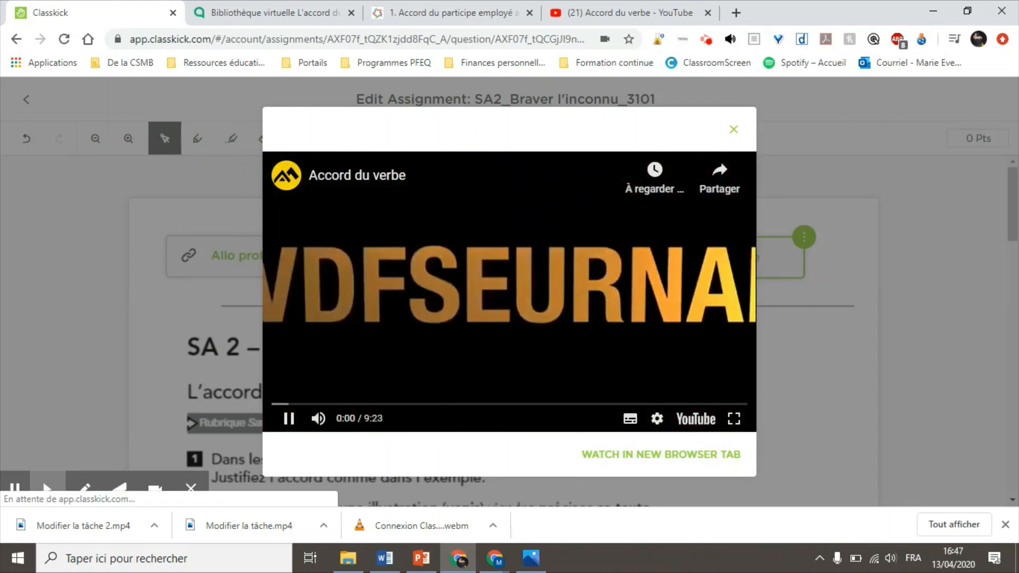
click(289, 419)
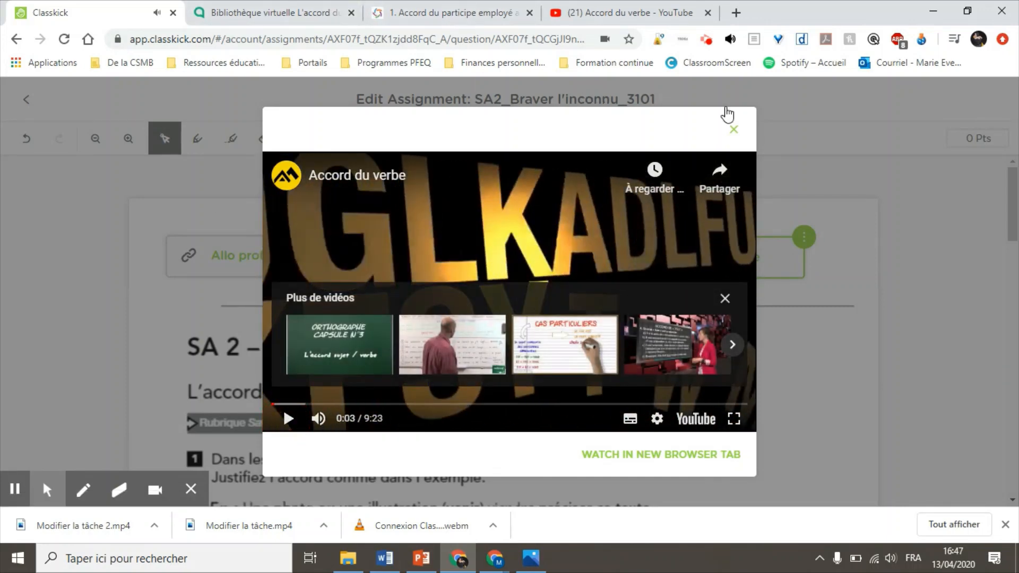
click(734, 129)
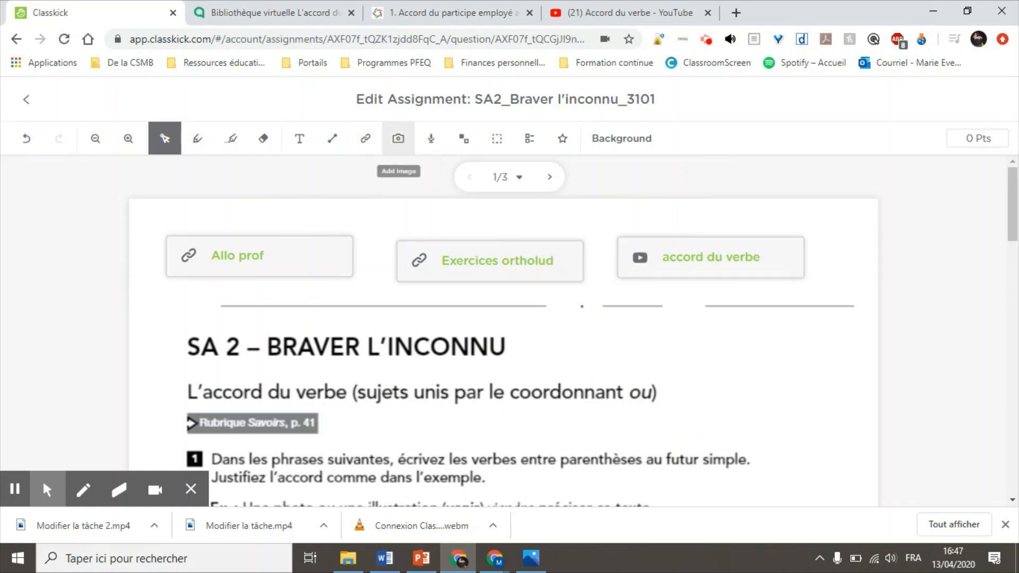
Step: Upload a Bitmoji image from the computer's Bitmoji folder onto the page
click(398, 138)
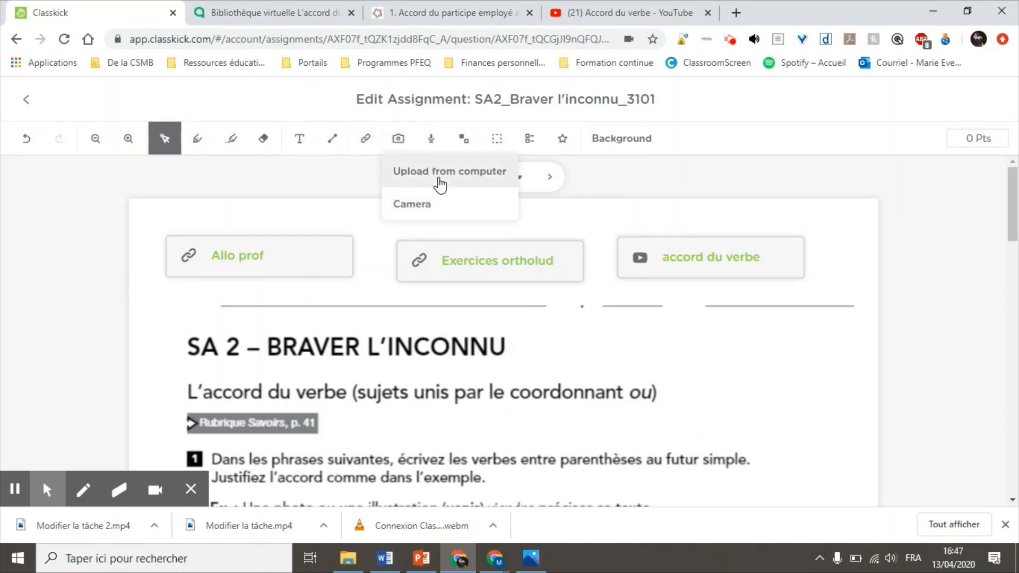
click(439, 183)
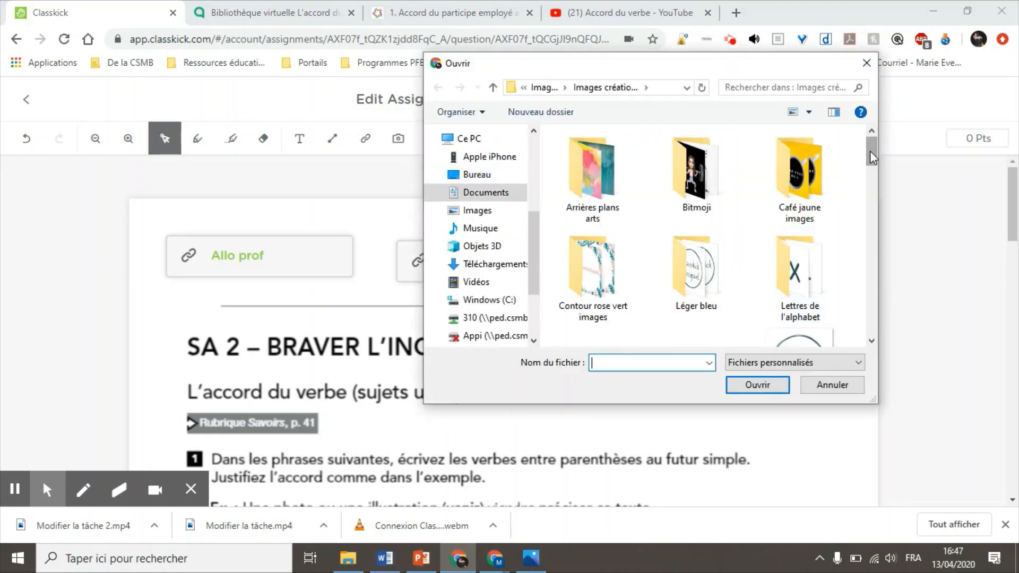
mouse_move(870, 151)
mouse_down()
mouse_move(880, 250)
mouse_move(870, 316)
mouse_move(886, 182)
mouse_move(878, 142)
mouse_up()
click(709, 170)
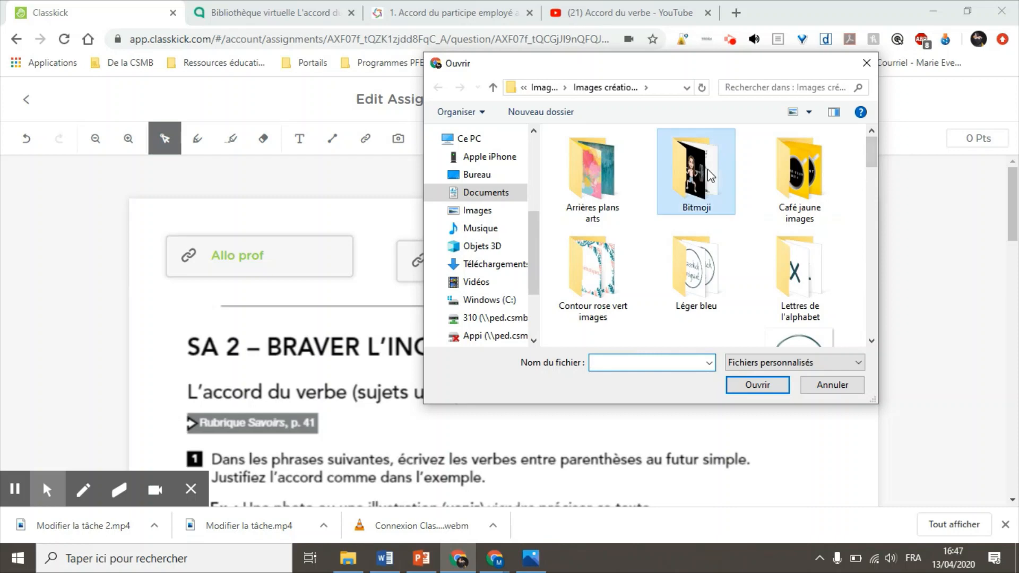
double_click(709, 170)
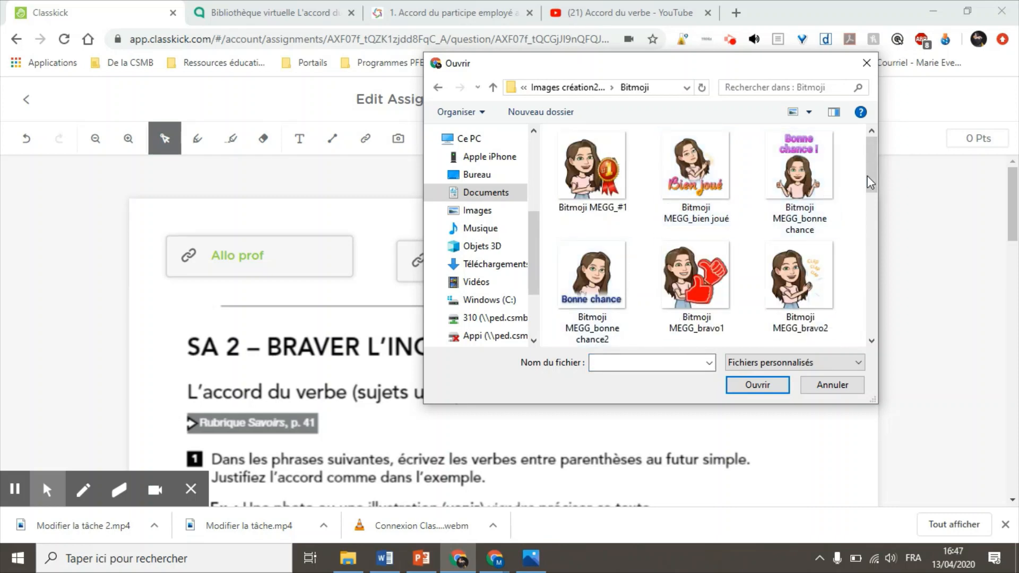
drag(871, 165, 878, 207)
click(791, 249)
click(764, 383)
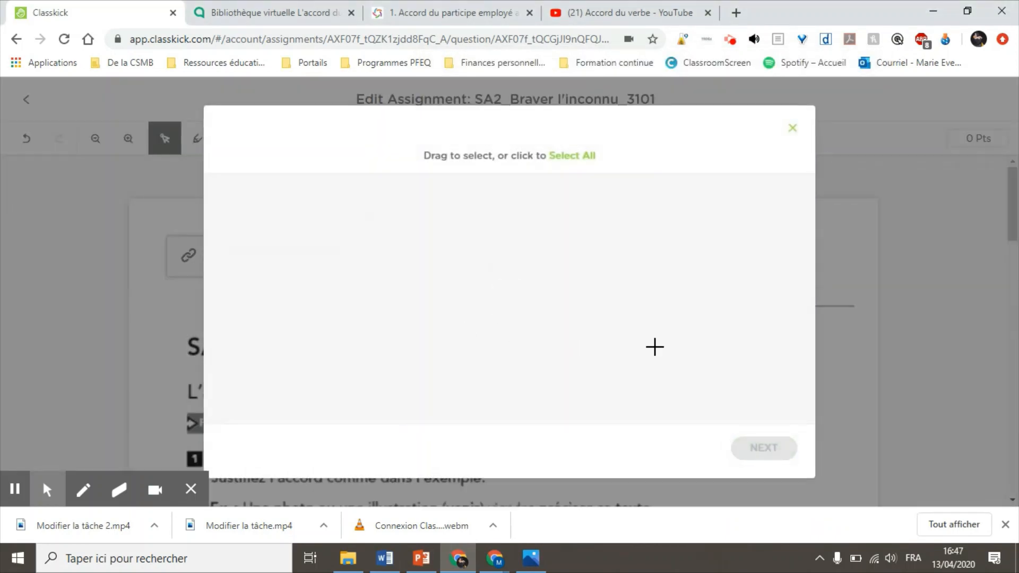
click(744, 449)
click(680, 445)
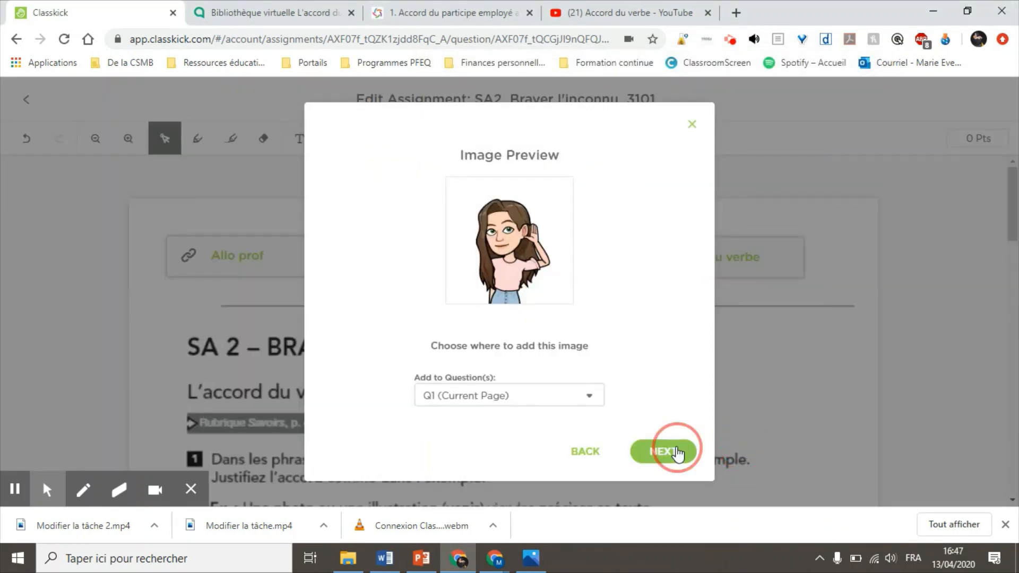
click(749, 416)
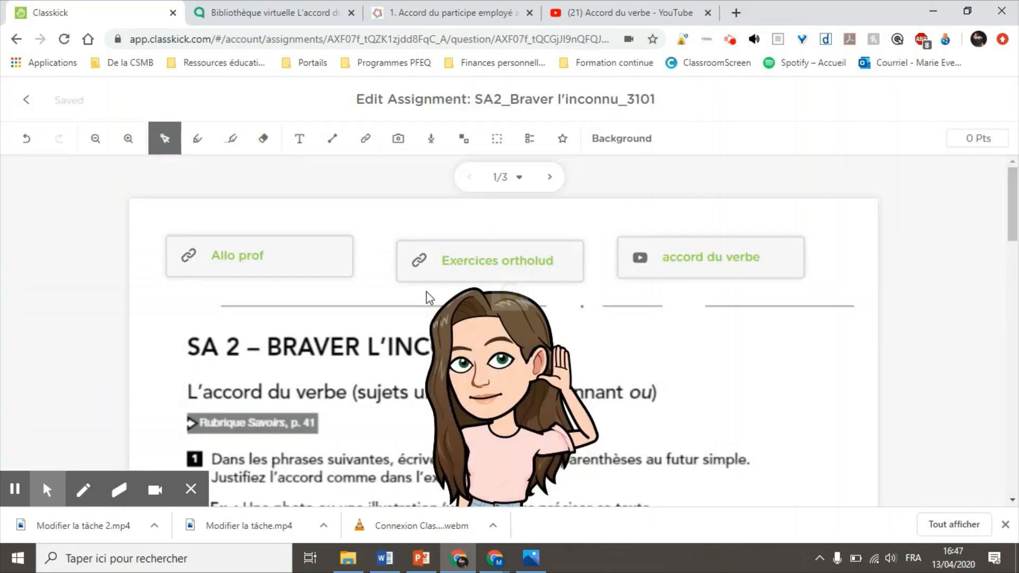
Step: Shrink the Bitmoji sticker and move it top right beside accord du verbe
click(430, 298)
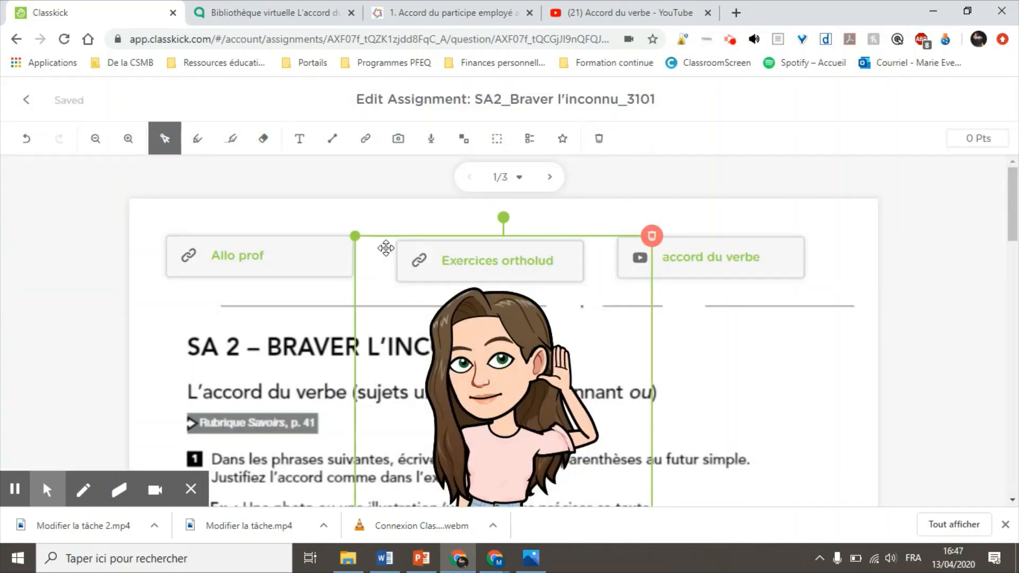
drag(354, 236, 559, 425)
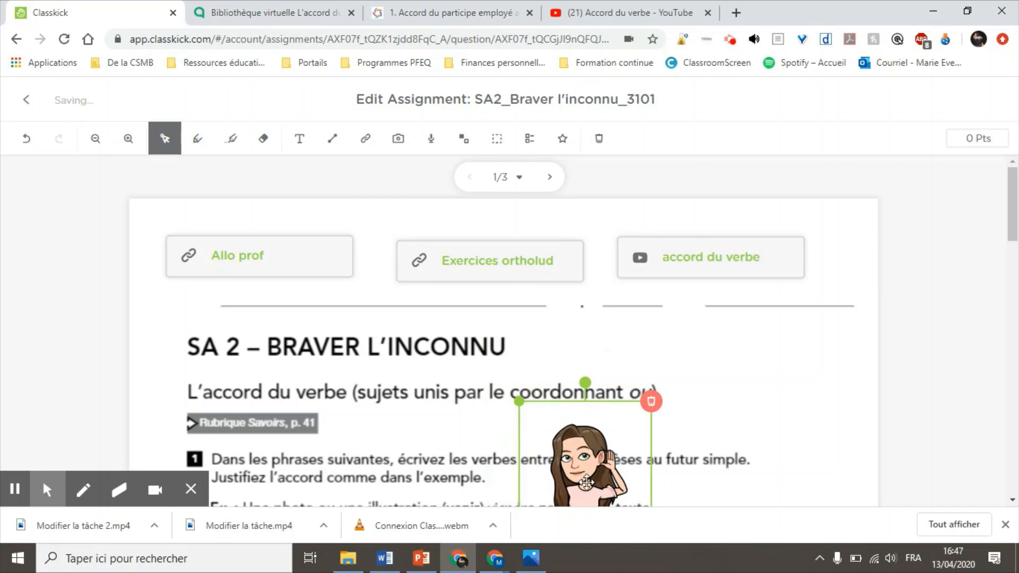
drag(585, 481, 809, 294)
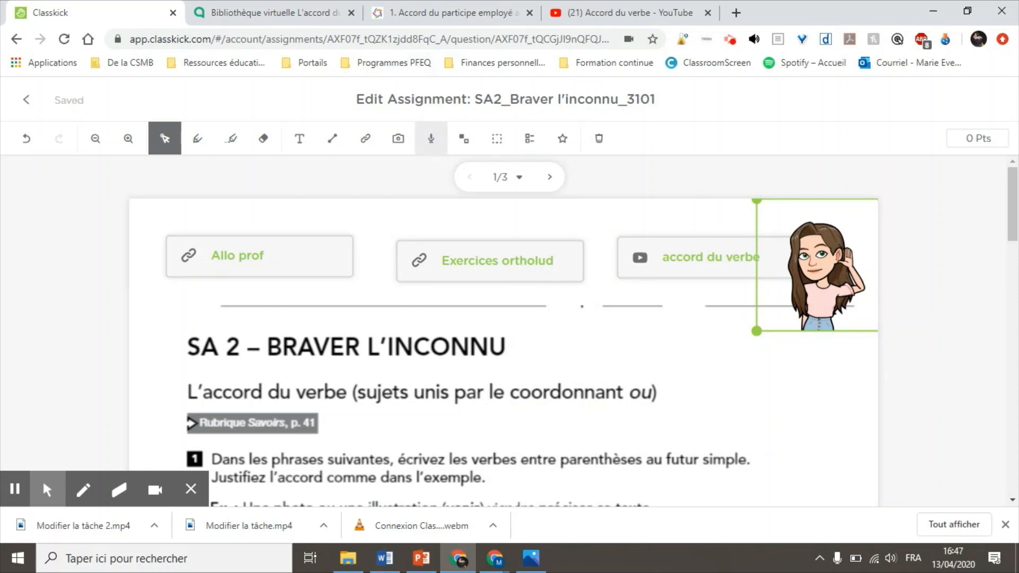
Step: Record a 3-second voice clip and drag it just below the accord du verbe link
click(431, 139)
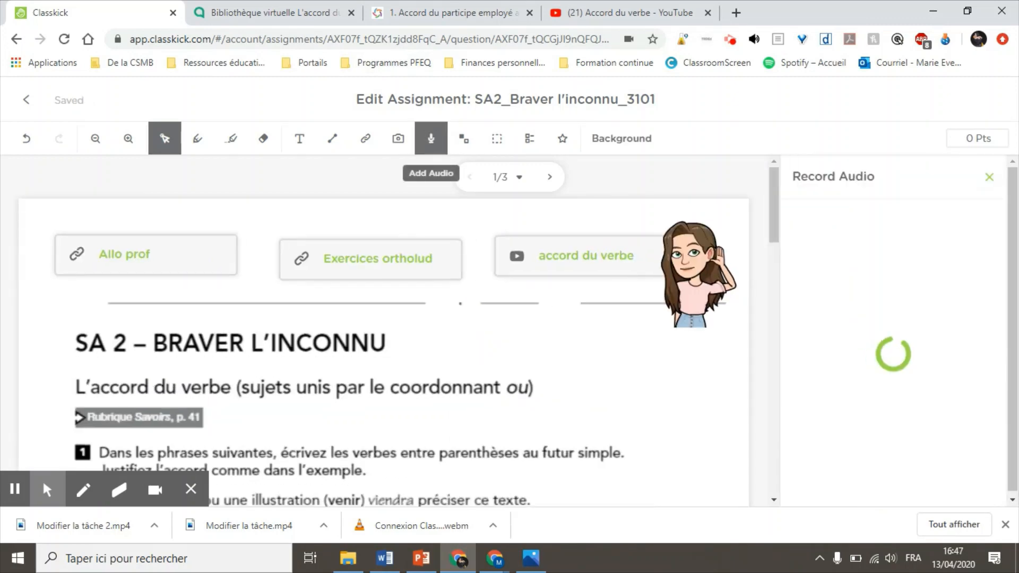
click(896, 354)
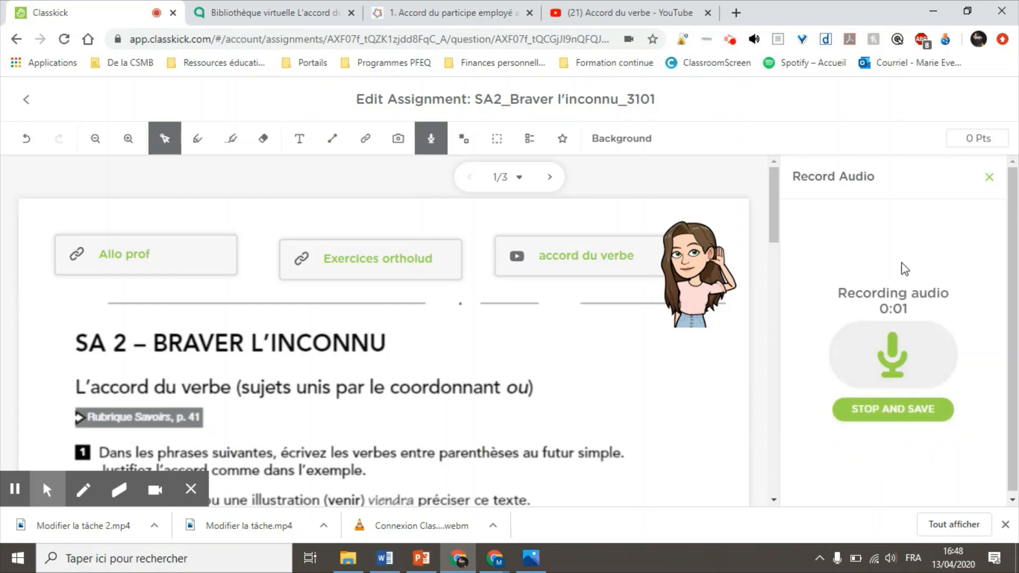
click(877, 353)
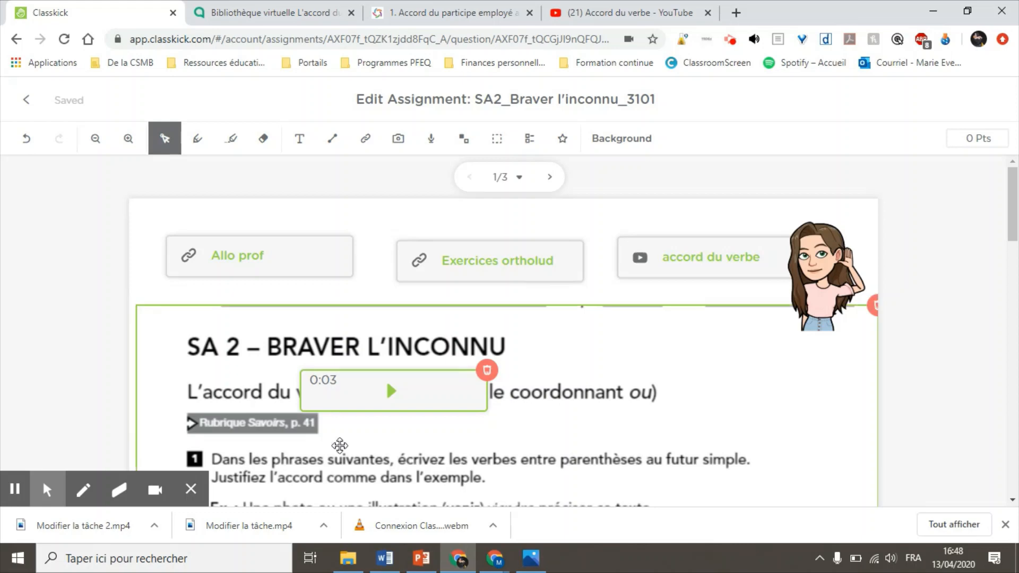
drag(346, 400, 659, 316)
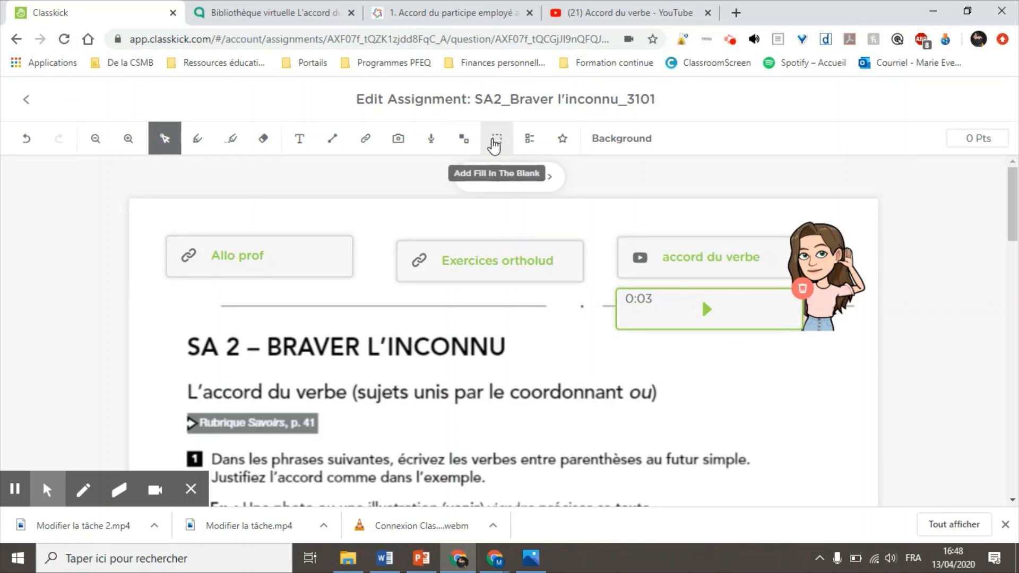
Step: Draw and delete an extra blank box, then confirm item a)'s blank accepts 'animeront'
click(497, 138)
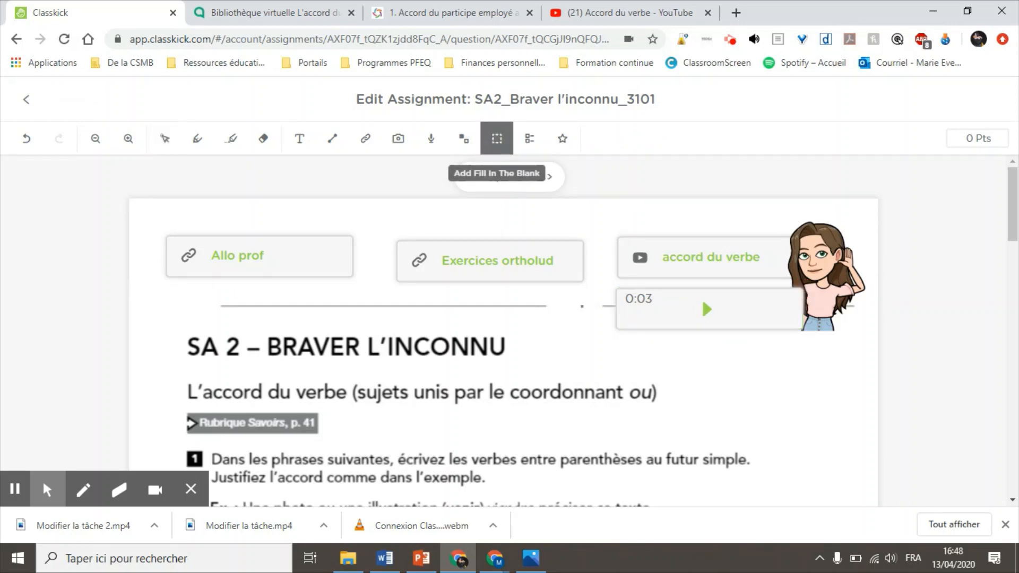
scroll(591, 417, down, 4)
scroll(591, 418, down, 1)
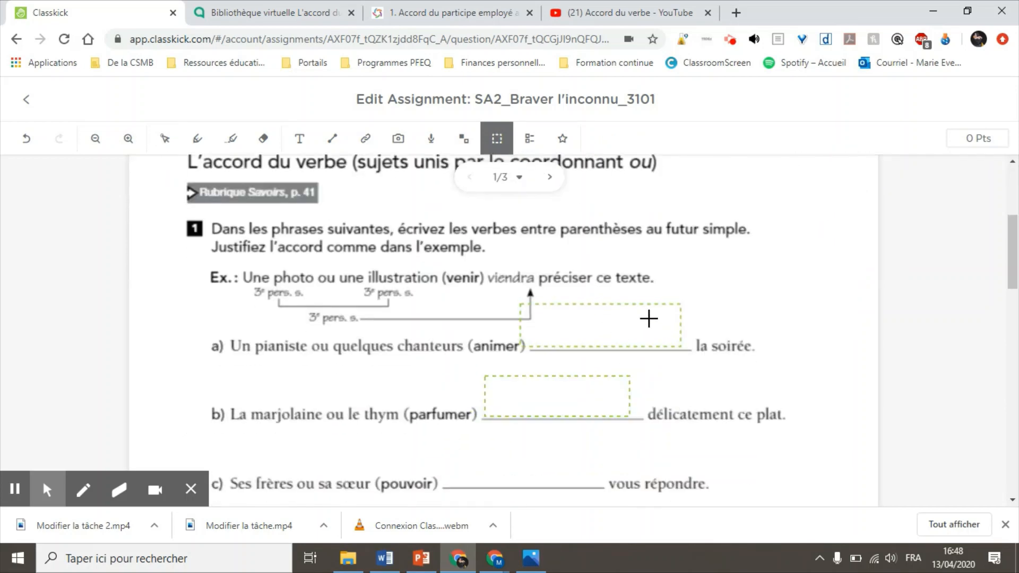
drag(542, 310, 789, 352)
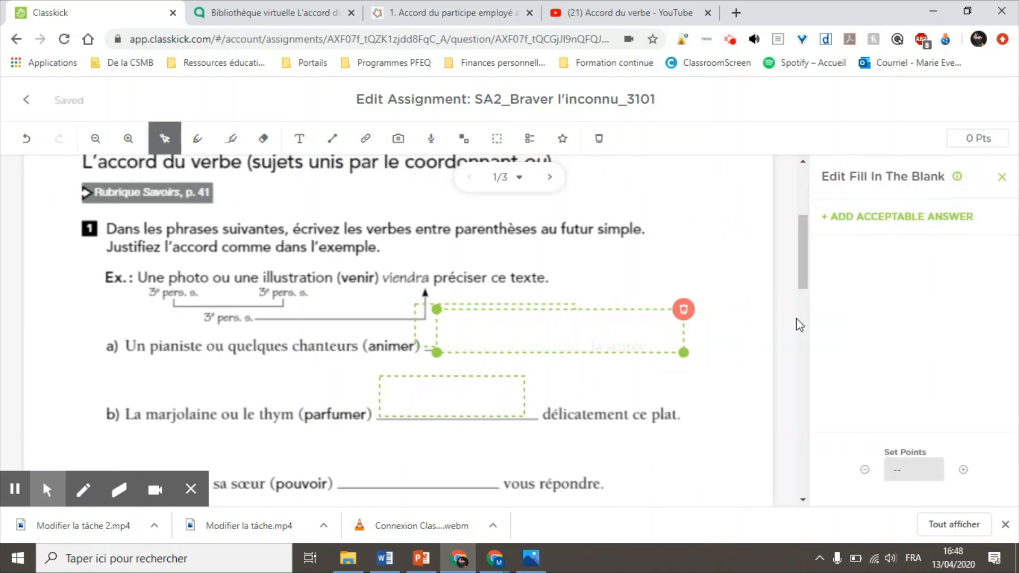
click(664, 312)
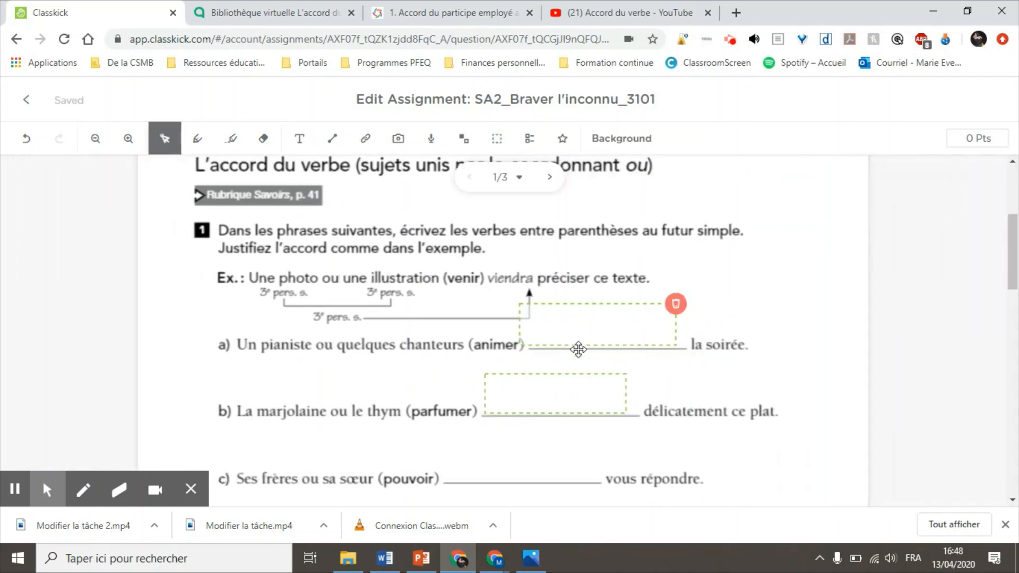
click(562, 329)
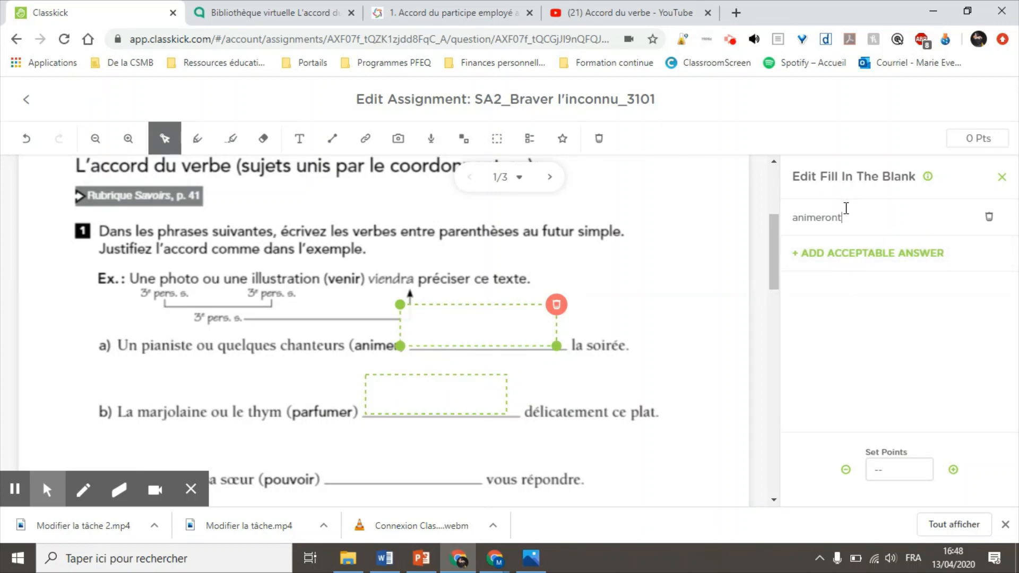
click(652, 337)
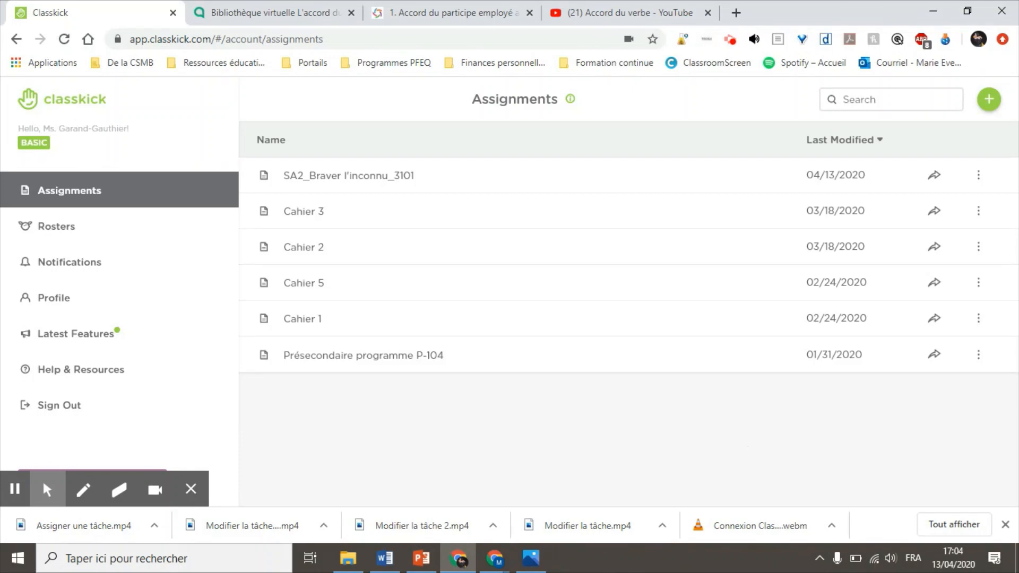
Step: Open SA2_Braver l'inconnu_3101's Assign tab and bring up the Assign a Roster list
click(931, 181)
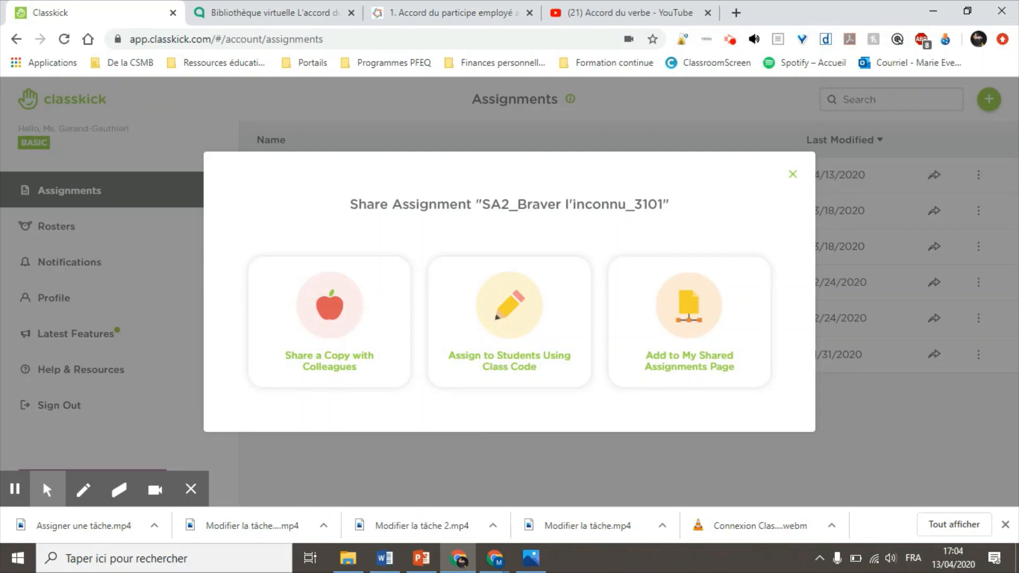
click(793, 177)
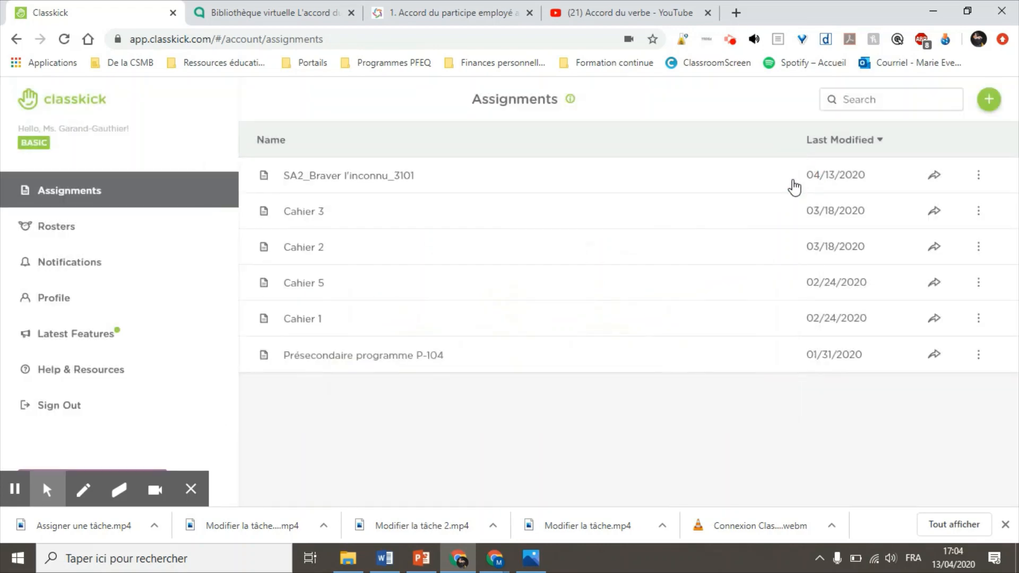
click(322, 186)
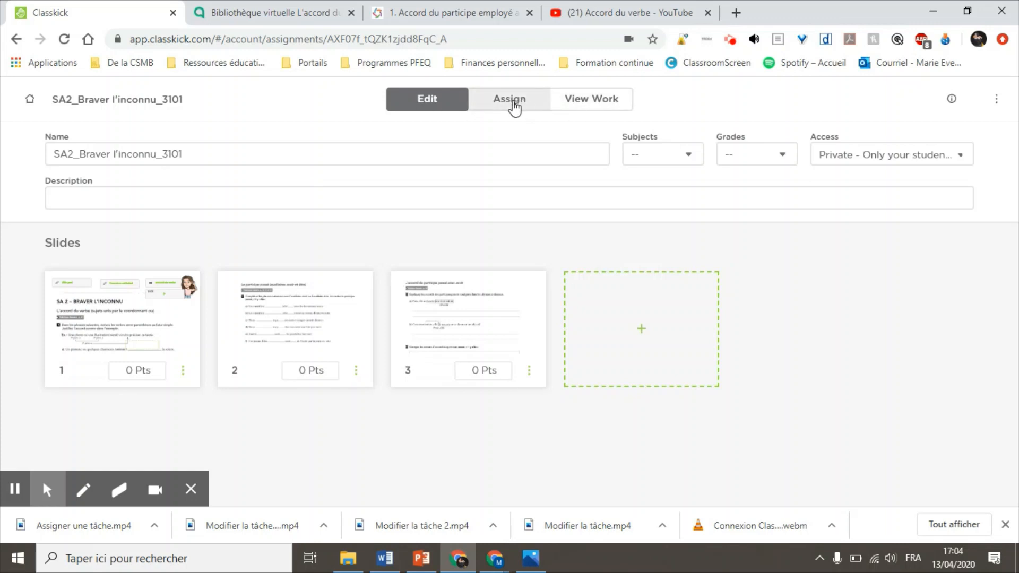
click(513, 104)
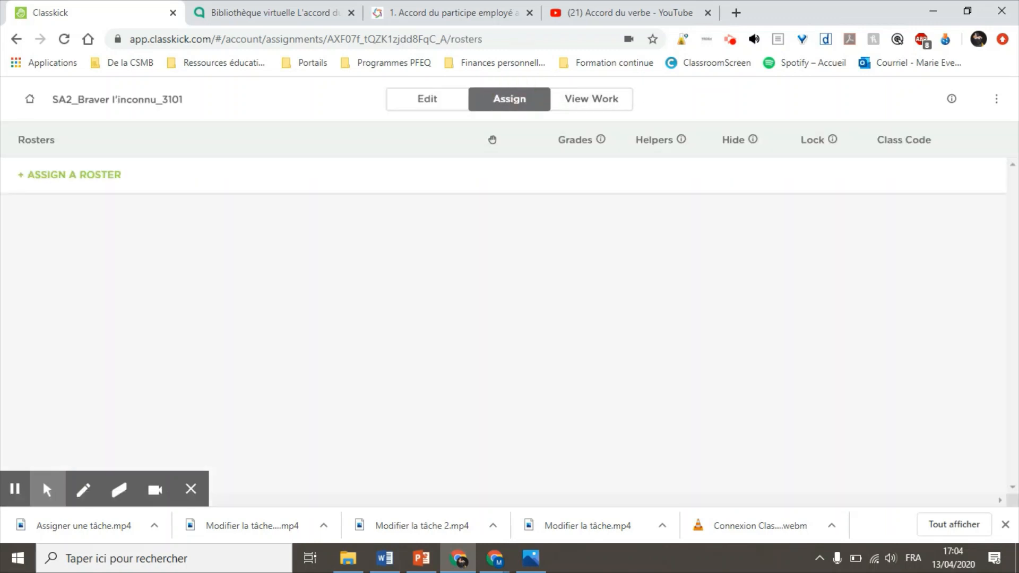
click(47, 180)
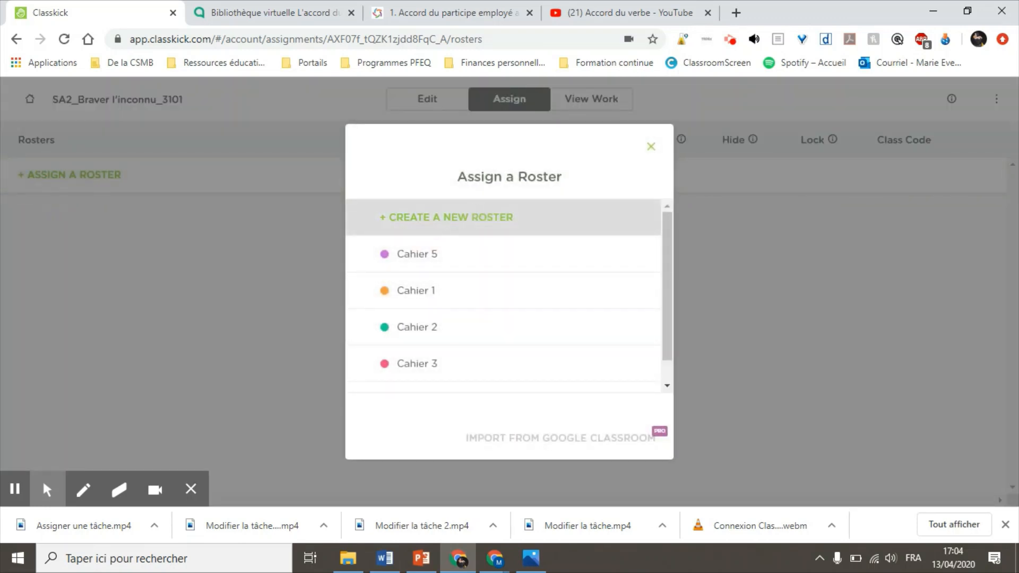
Step: Create a new roster named 3101 for the assignment and show its class code
click(425, 226)
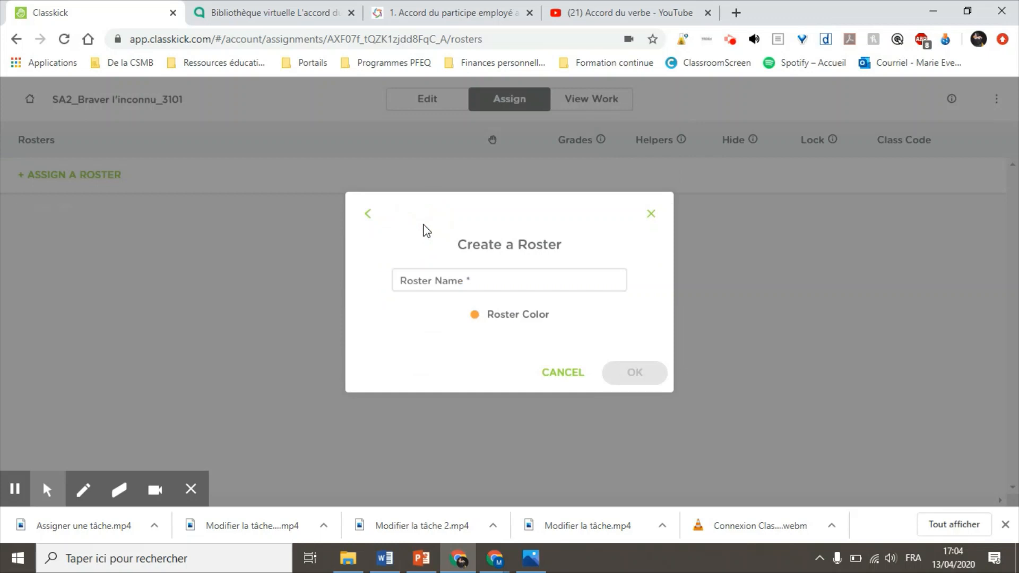
click(446, 288)
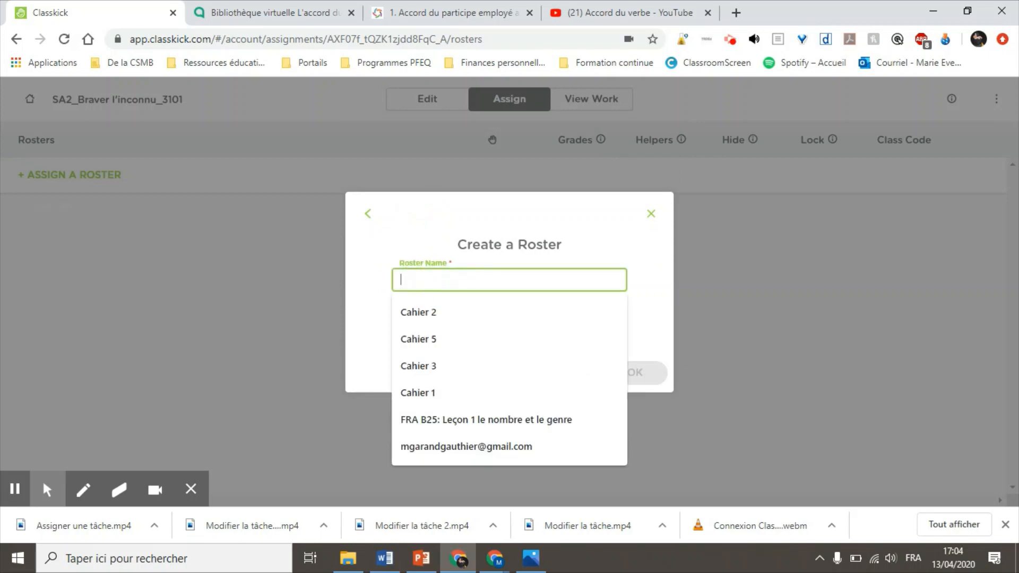
text(3101)
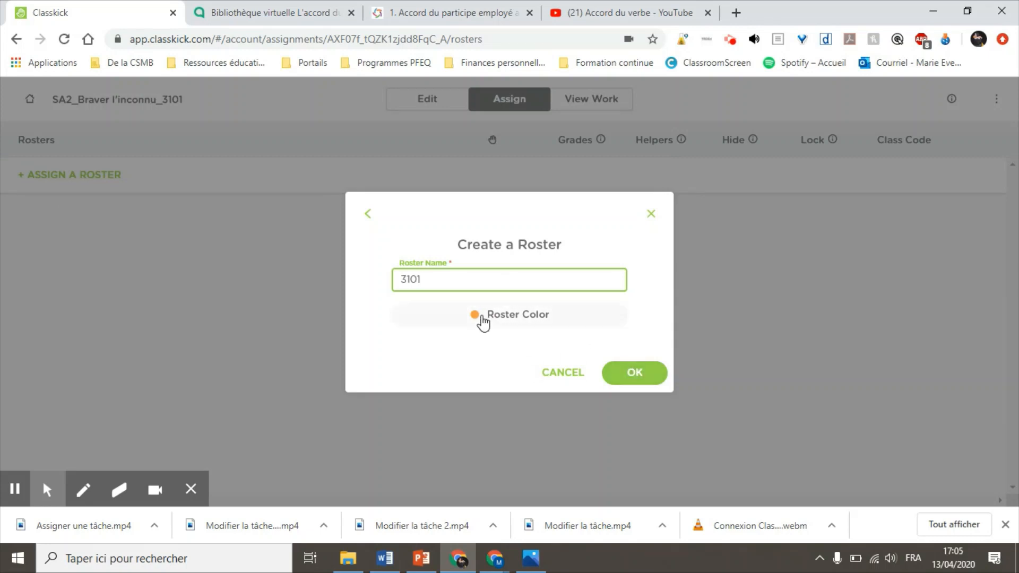
click(632, 373)
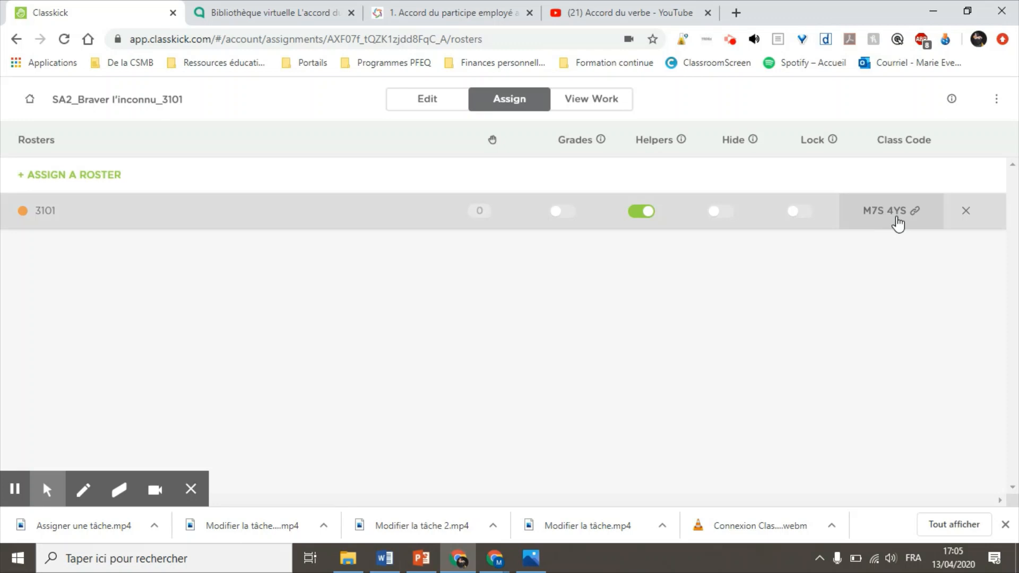
click(898, 218)
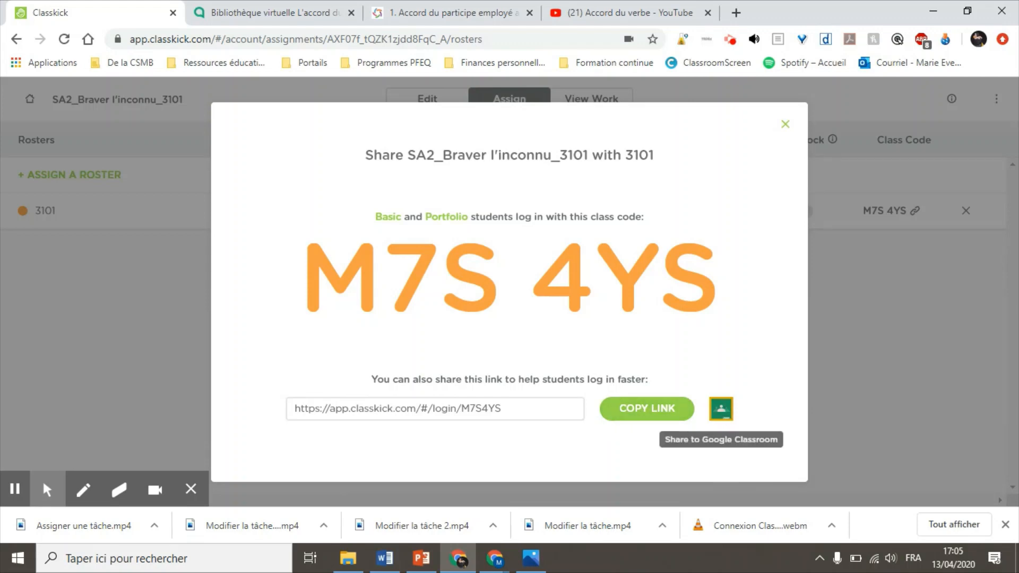
Step: Open the Google Classroom share window for the roster's login link
click(723, 409)
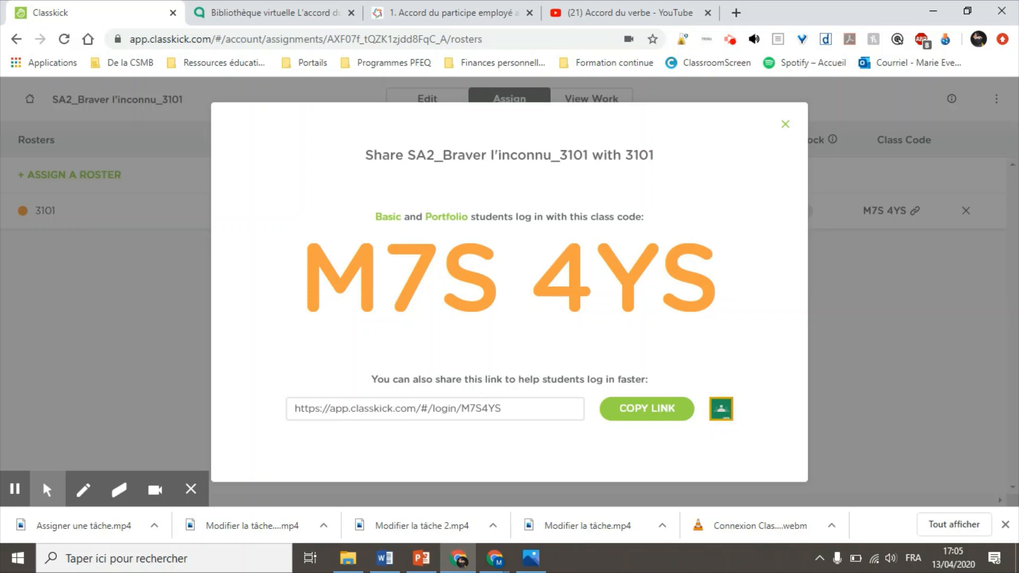
click(723, 412)
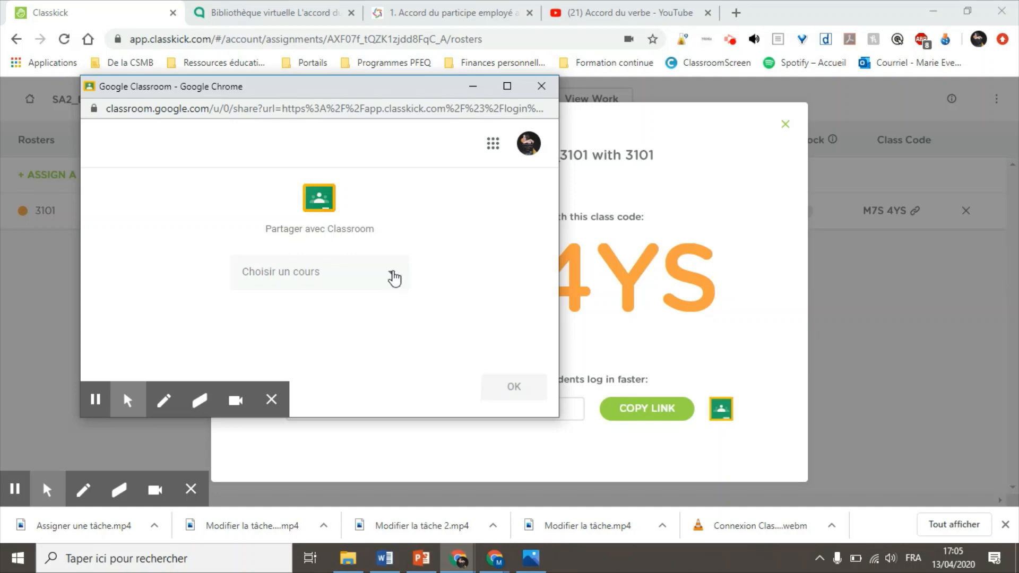
Step: Pick the teacher's 2019-2020 course and create a class material ('Créer un support') for the assignment
click(393, 277)
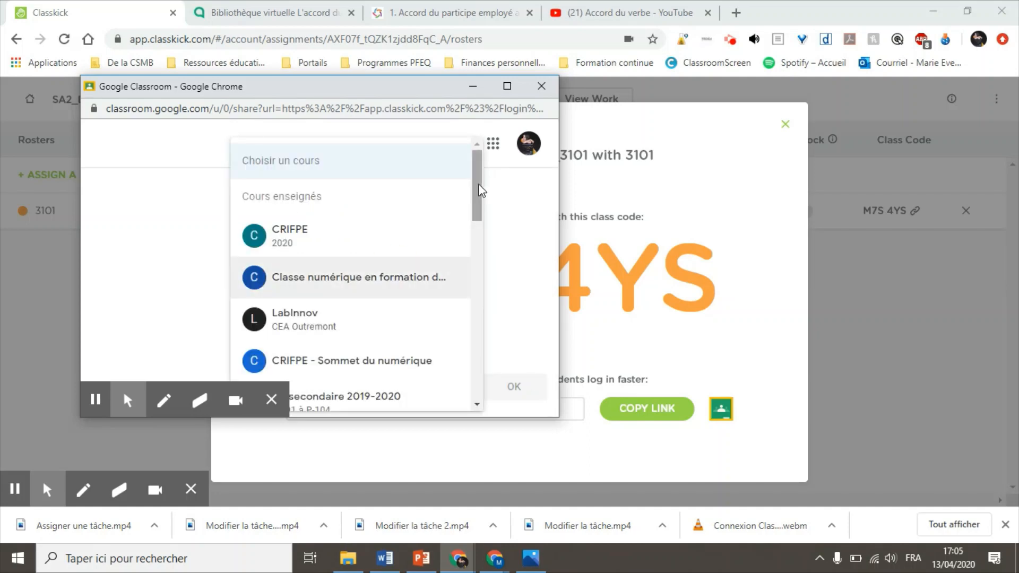
drag(480, 186, 480, 236)
click(347, 259)
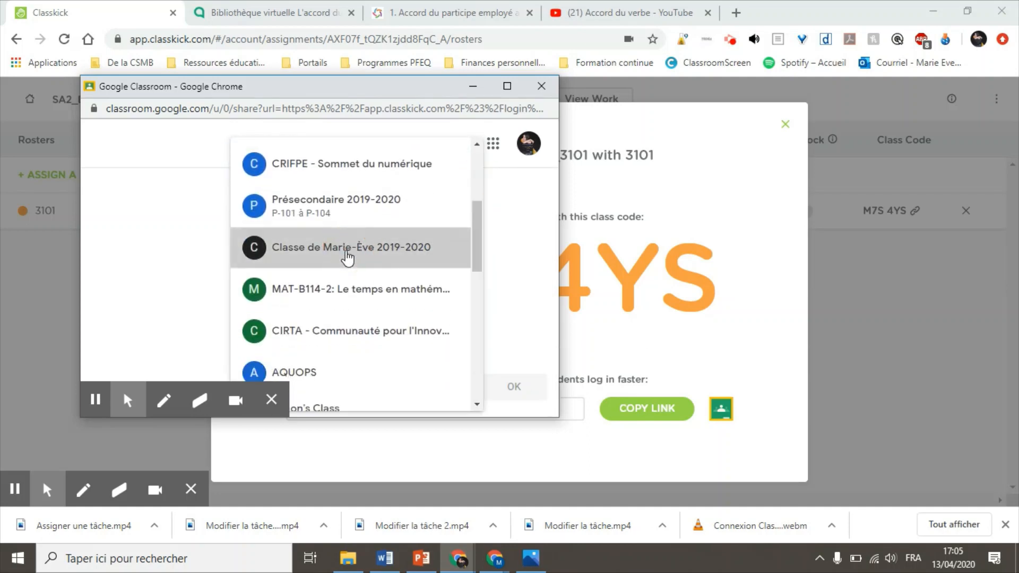
click(385, 338)
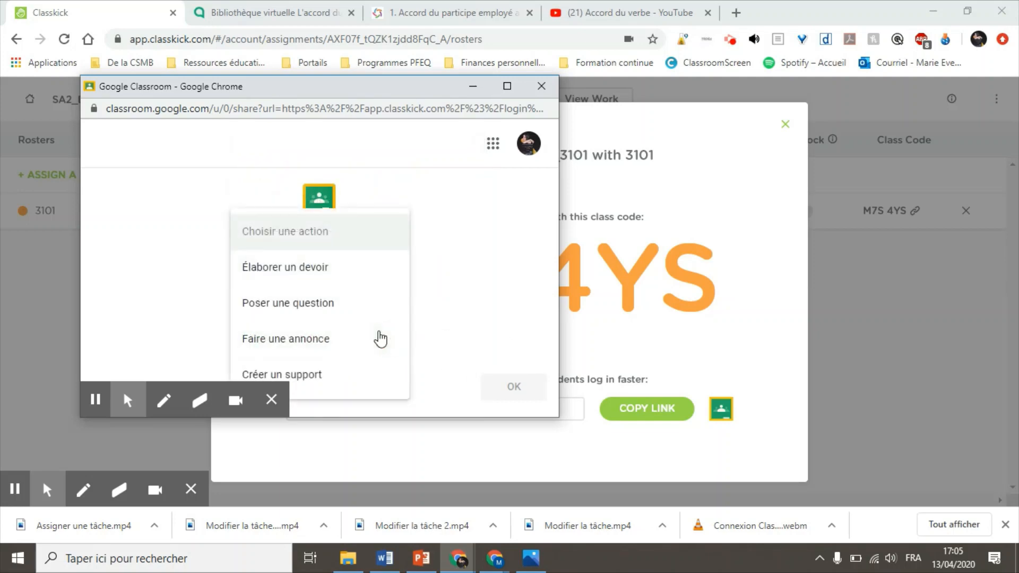
click(329, 370)
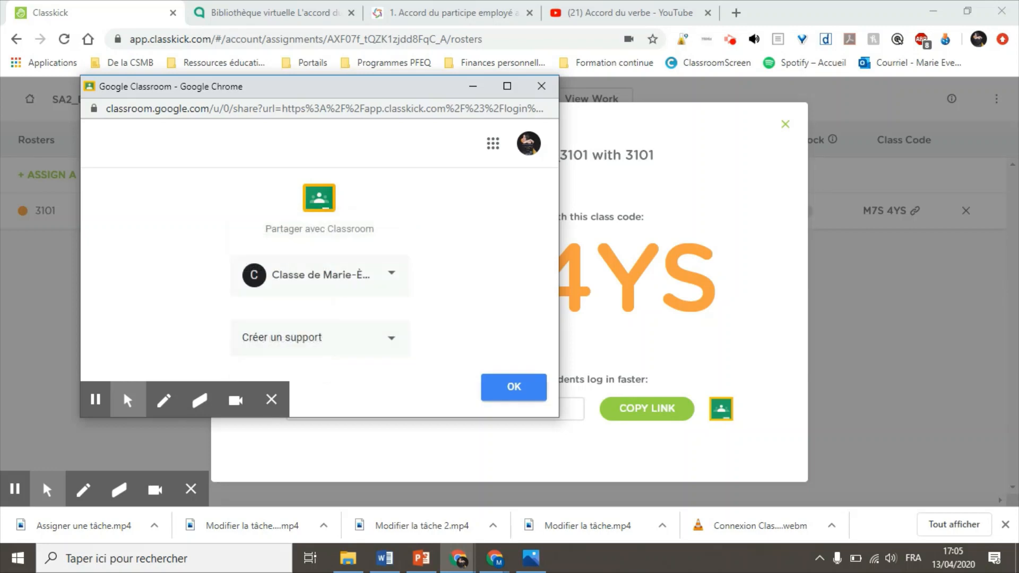
click(508, 390)
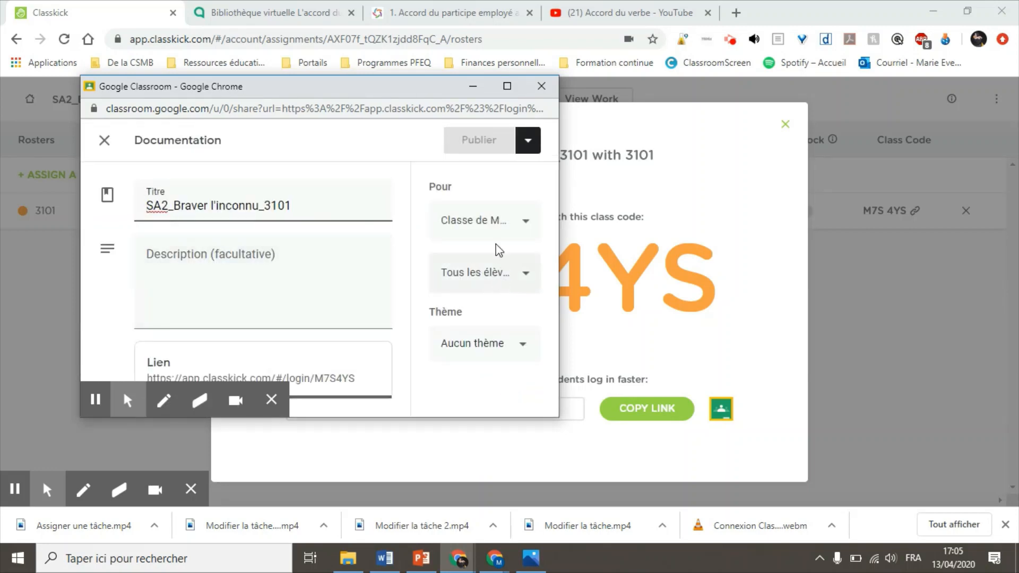
Step: Maximize the Classroom window, verify 'Tous les élèves' receives the material, and return to Classkick
click(507, 86)
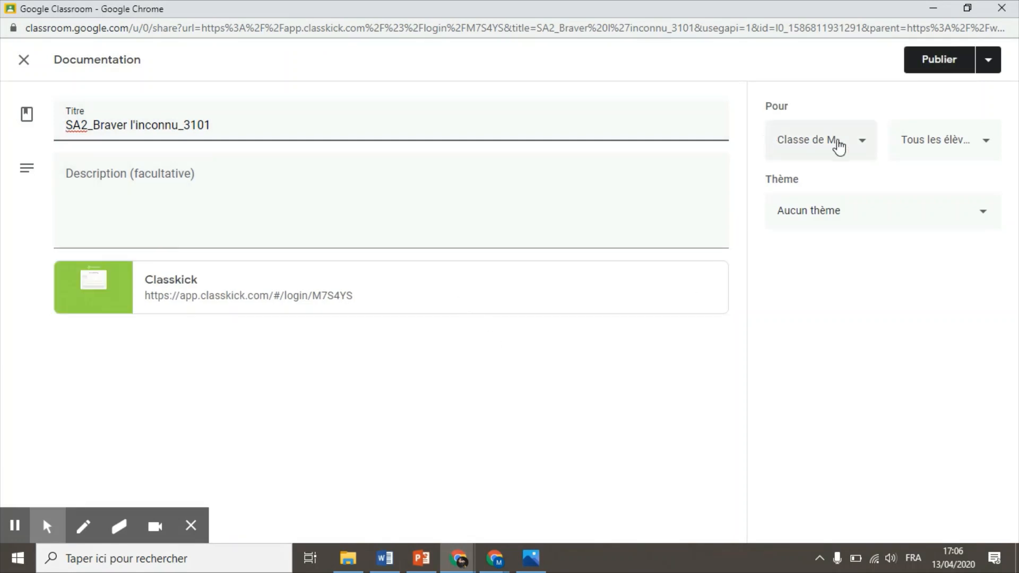
click(964, 142)
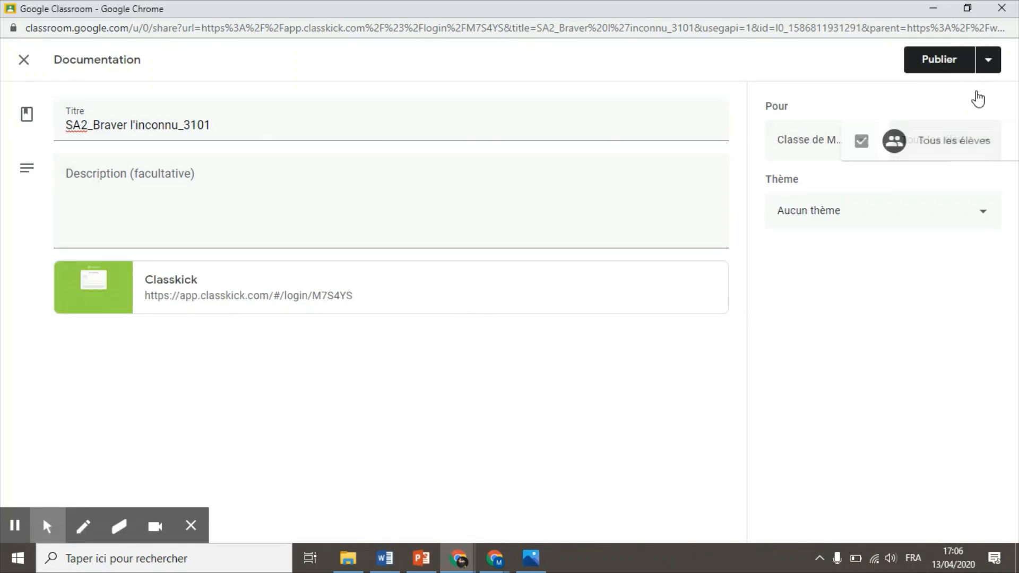
click(788, 385)
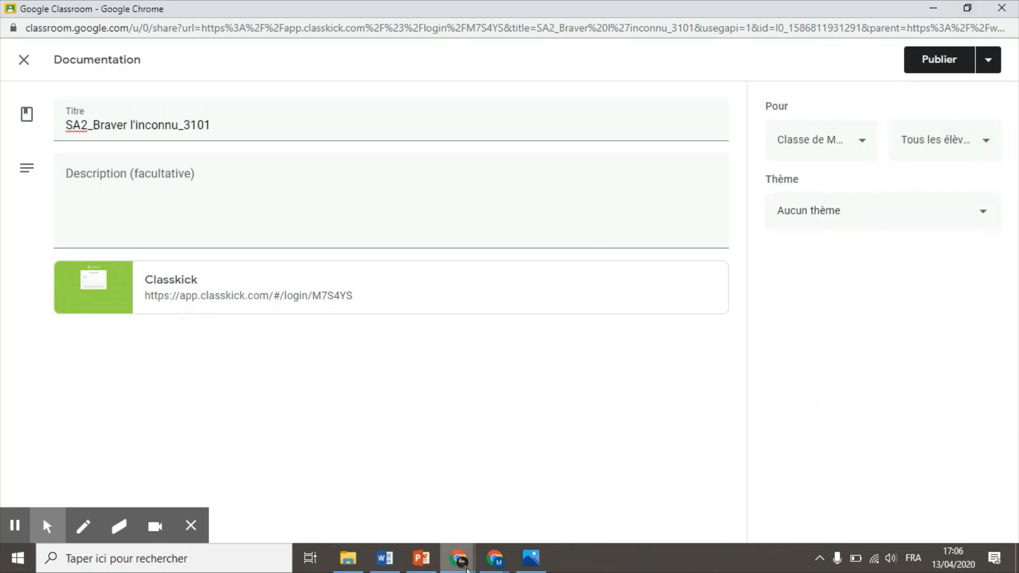
click(458, 559)
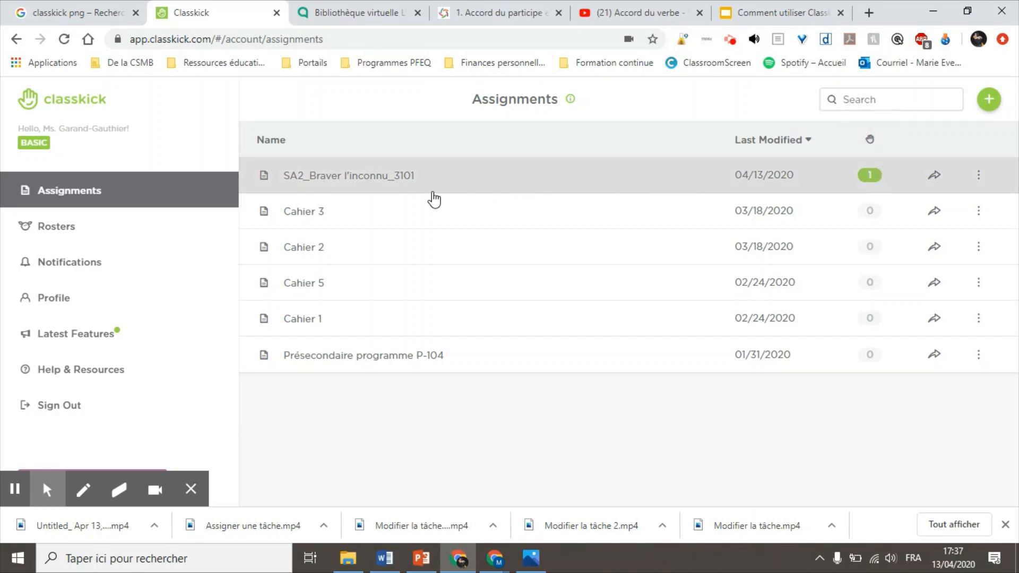
Step: Open SA2_Braver l'inconnu_3101's student work and bring up Exemple's slide 1
click(384, 181)
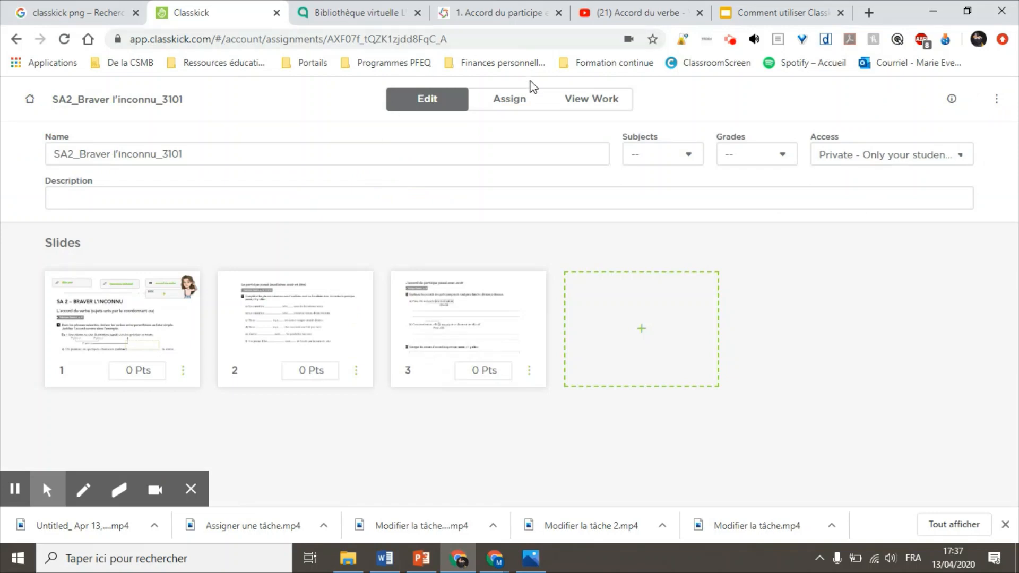
click(593, 99)
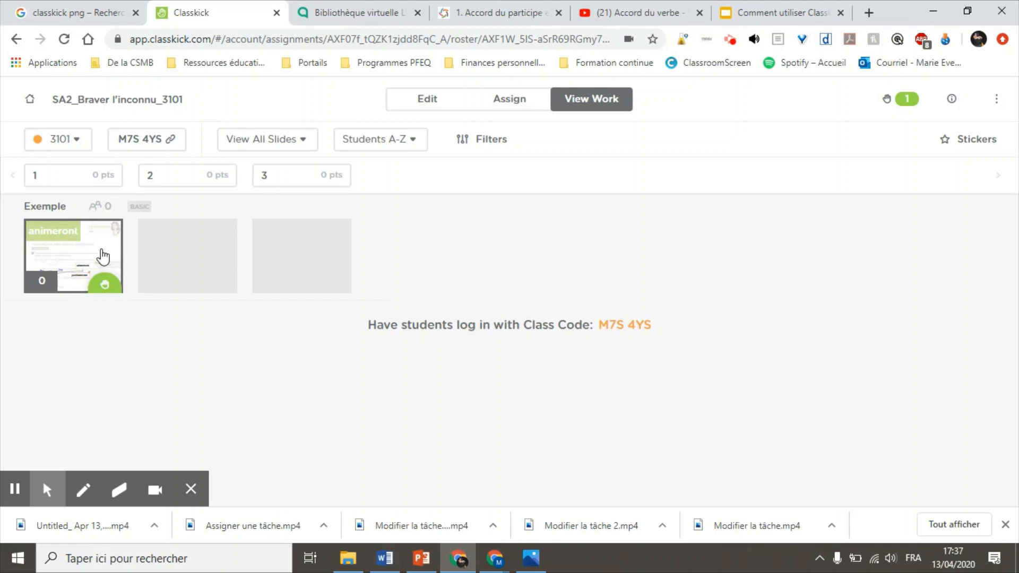
click(86, 261)
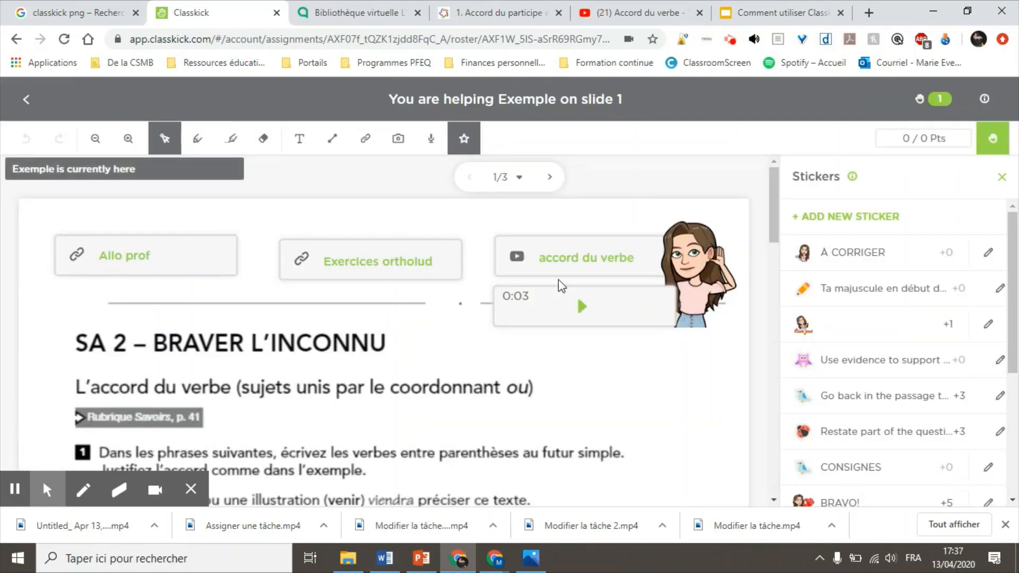
Step: Scroll Exemple's slide 1 down to answers a) animeront and b) parfumeront, and scroll the Stickers panel
drag(775, 202, 787, 247)
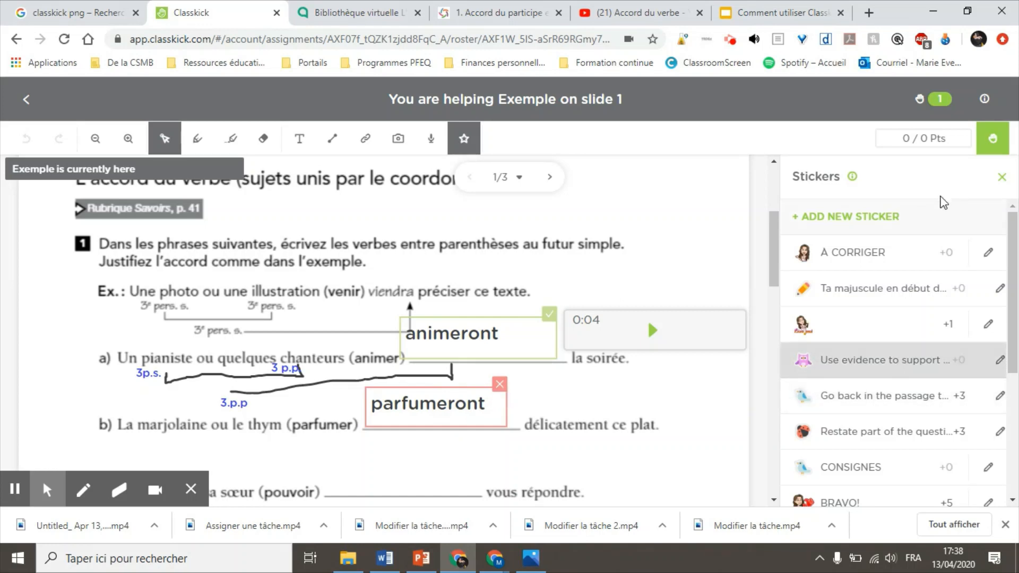
scroll(837, 389, down, 2)
scroll(849, 414, down, 1)
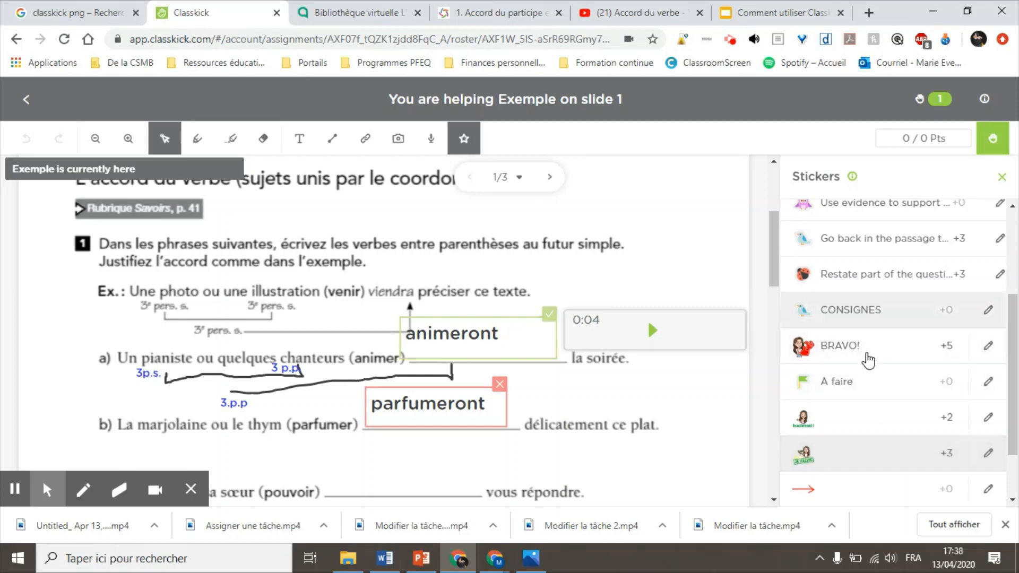
scroll(826, 357, down, 1)
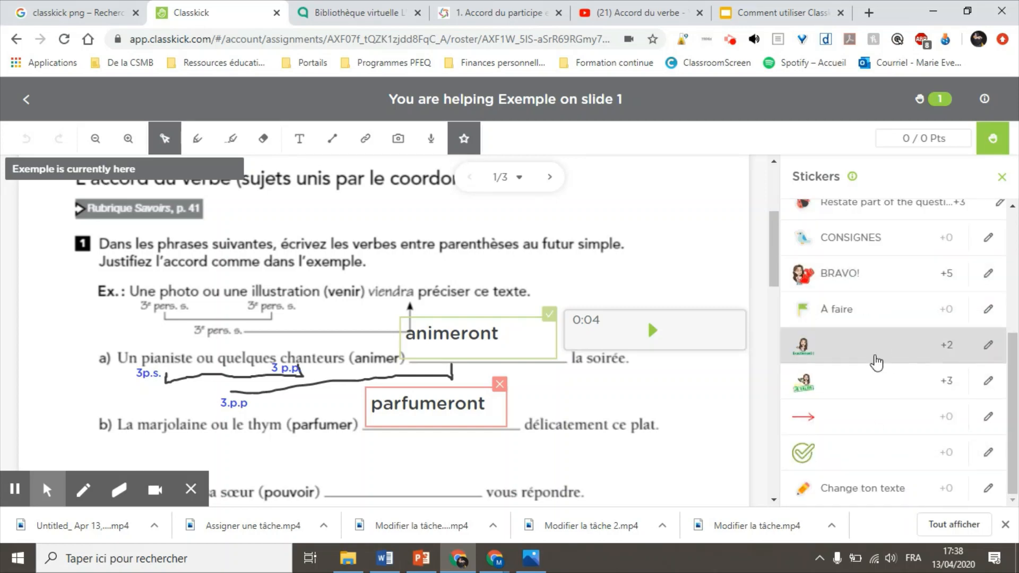
Step: Place a +2 Exactement ! sticker in the left margin beside exercise 1
click(849, 344)
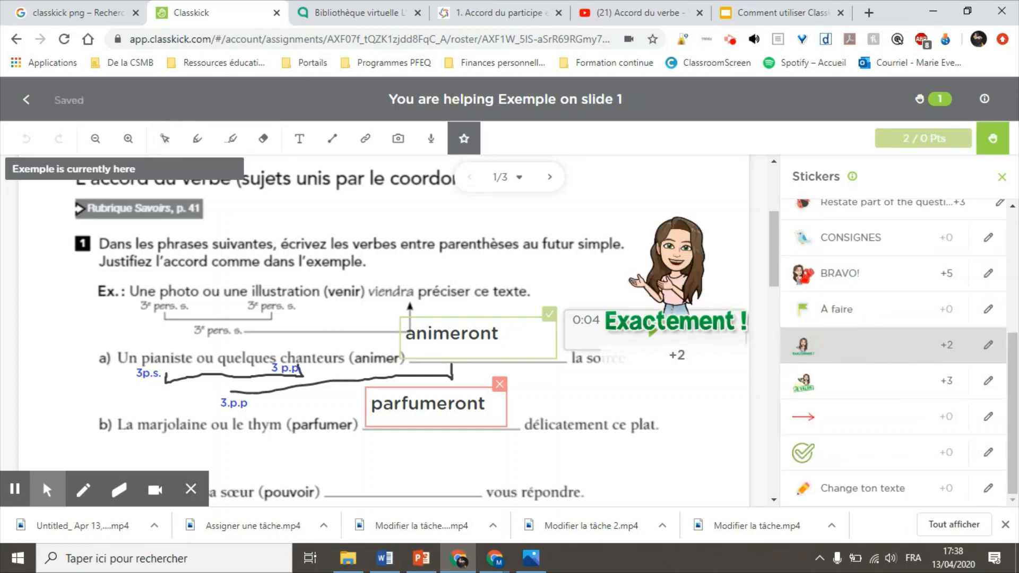
drag(680, 272, 248, 325)
drag(167, 326, 112, 314)
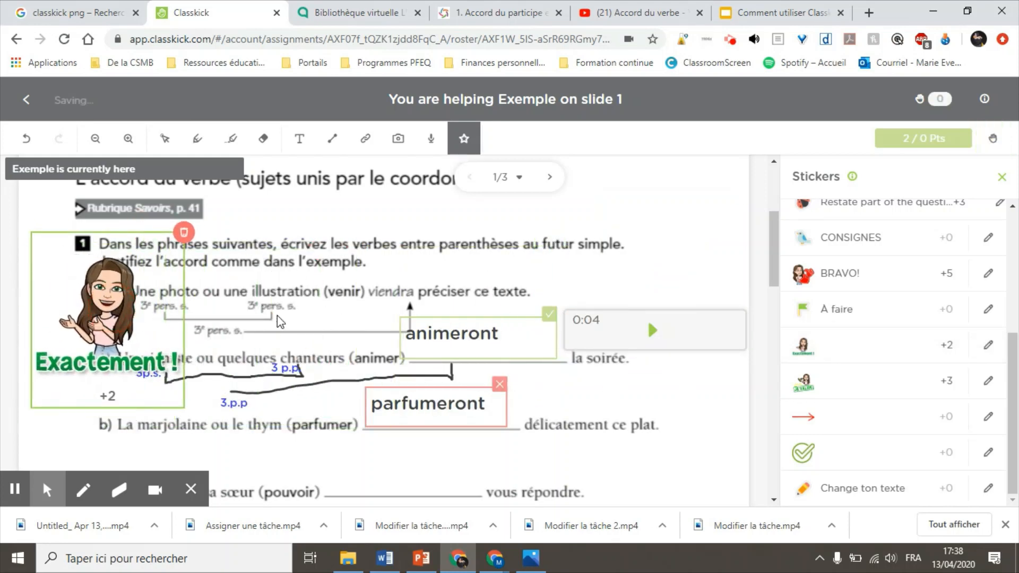
Step: Add an À CORRIGER sticker on the right, next to 'la soirée'
scroll(857, 357, up, 3)
scroll(858, 319, up, 2)
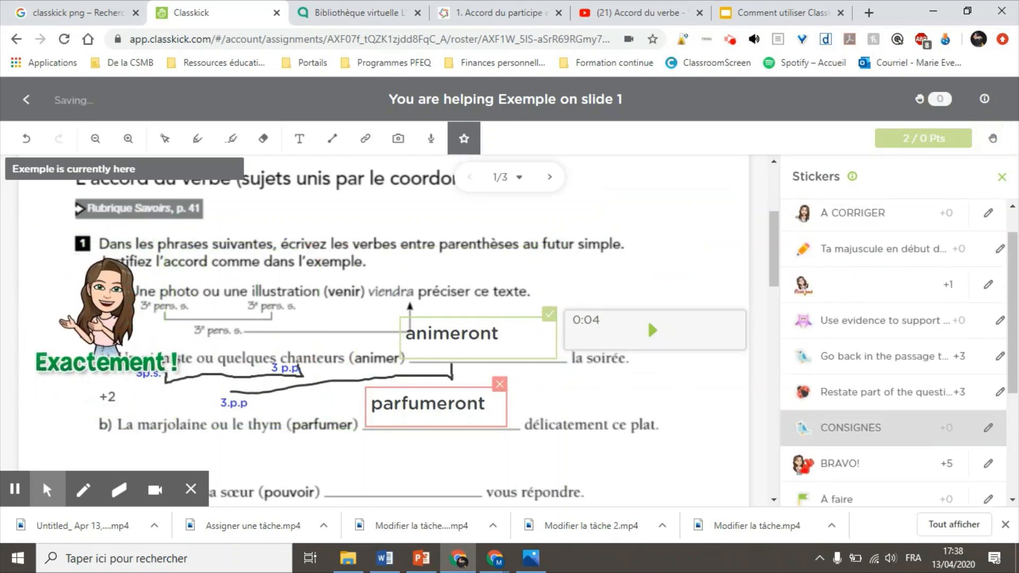
click(863, 220)
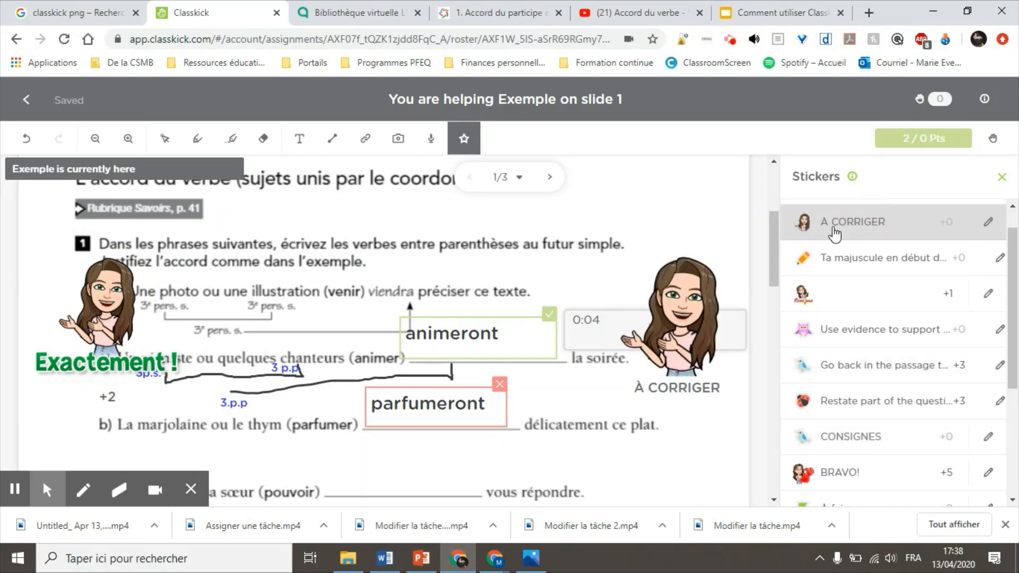
click(152, 411)
drag(153, 412, 697, 397)
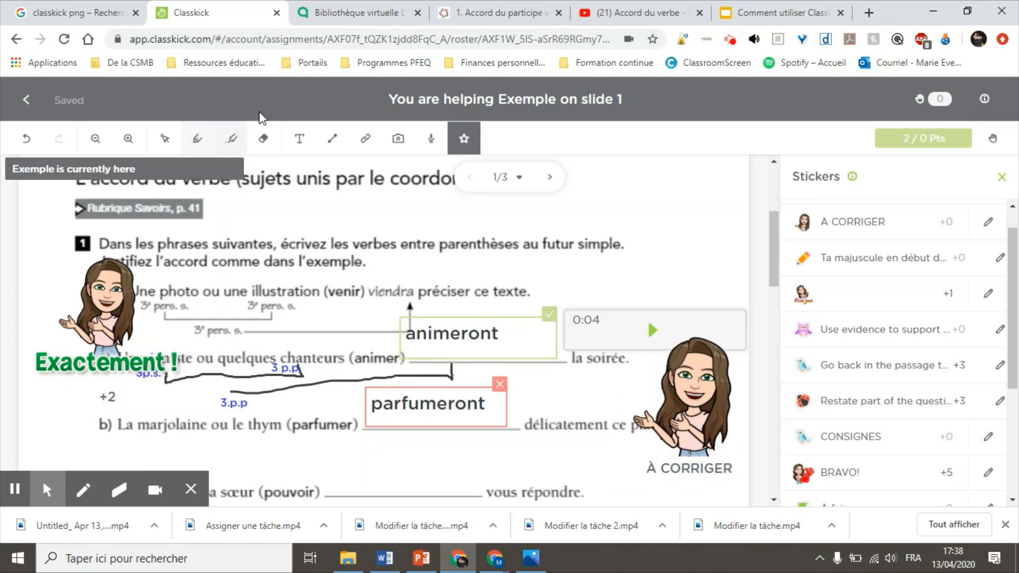
Step: Switch to the highlighter and set its colour to green
click(230, 138)
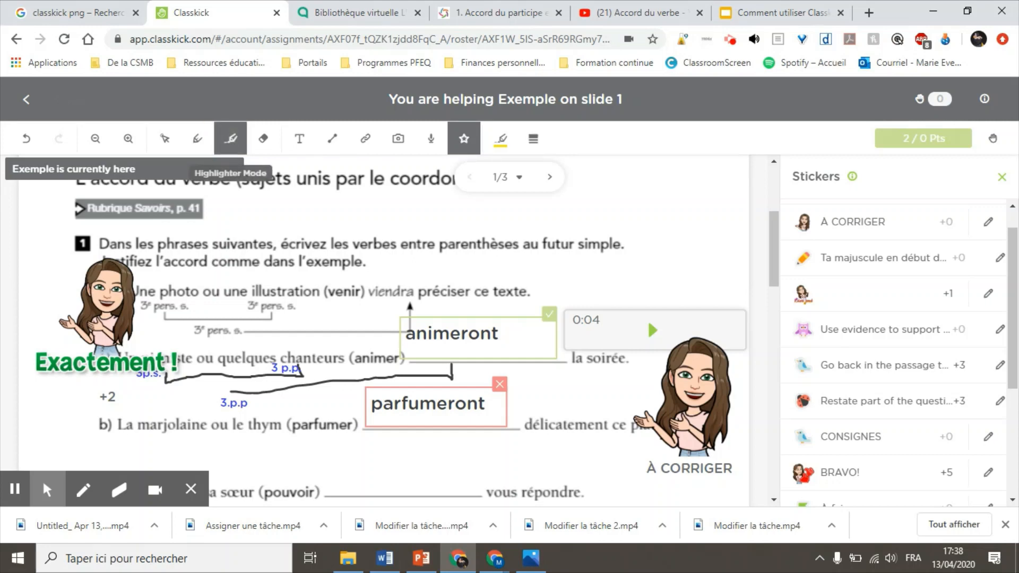
click(503, 137)
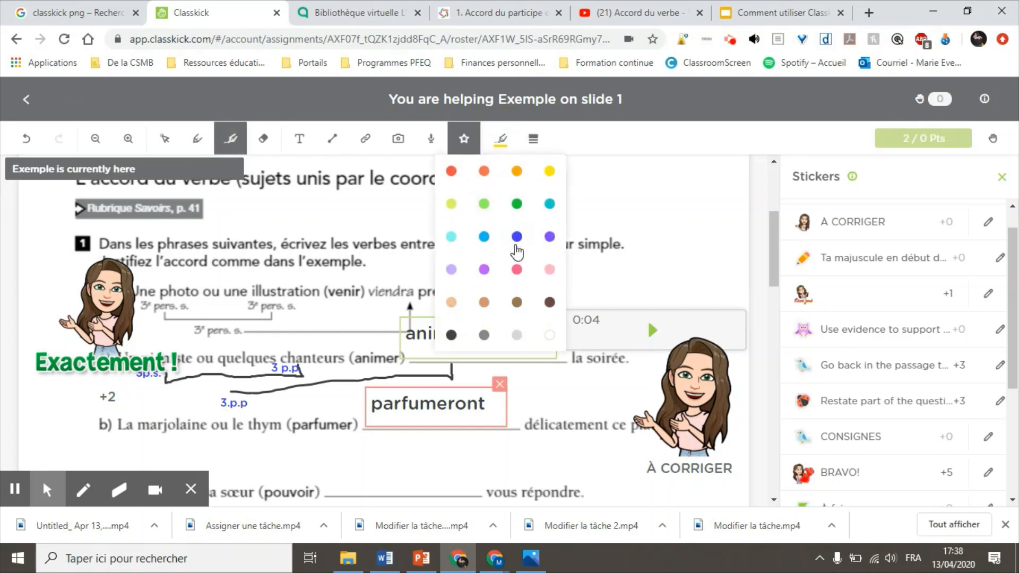
click(516, 206)
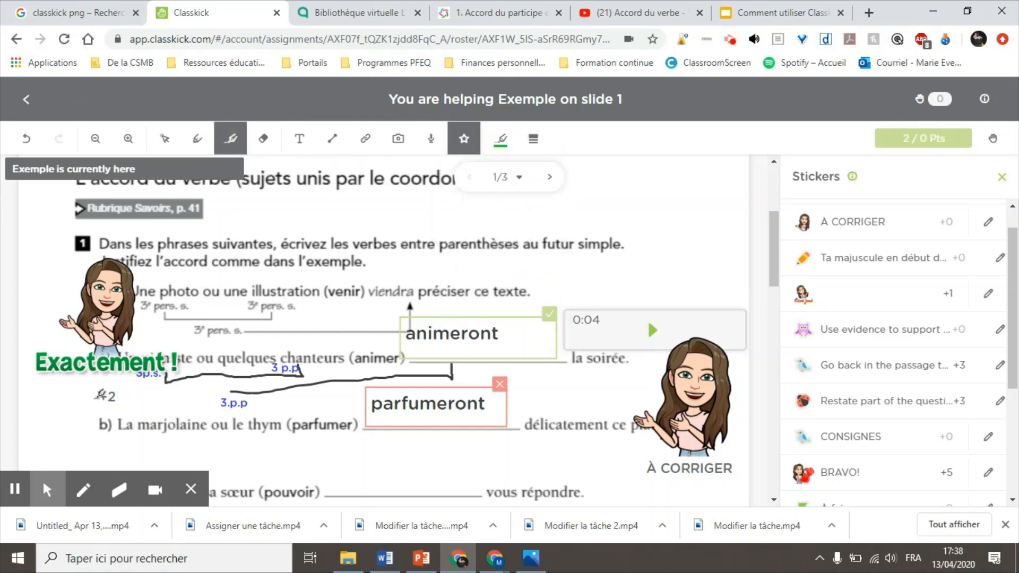
Step: Move the Exactement ! sticker to the top-left of the slide
click(165, 138)
click(105, 300)
drag(105, 300, 80, 244)
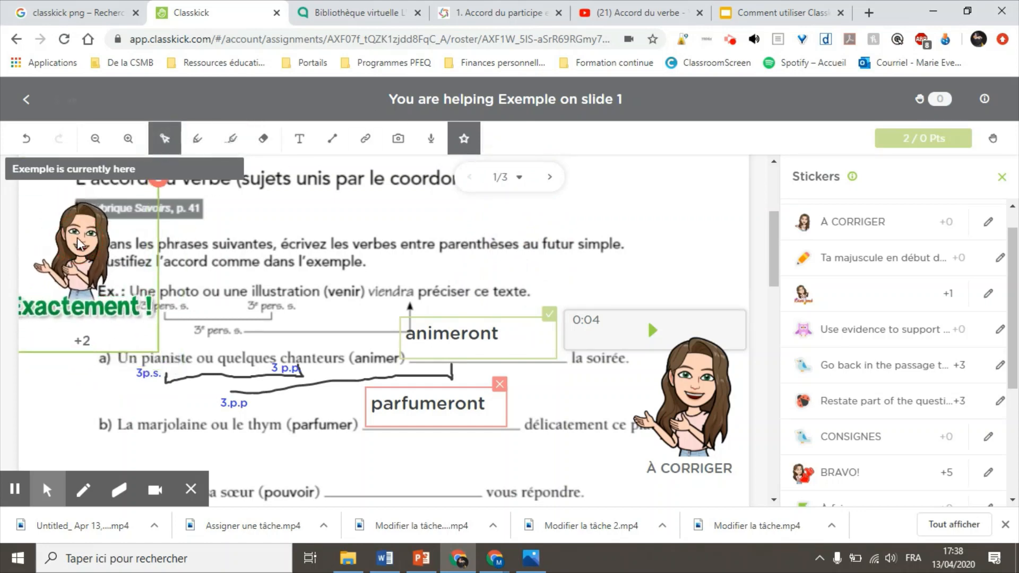
Step: Highlight item a) in green, then switch to red and highlight item b)
click(230, 138)
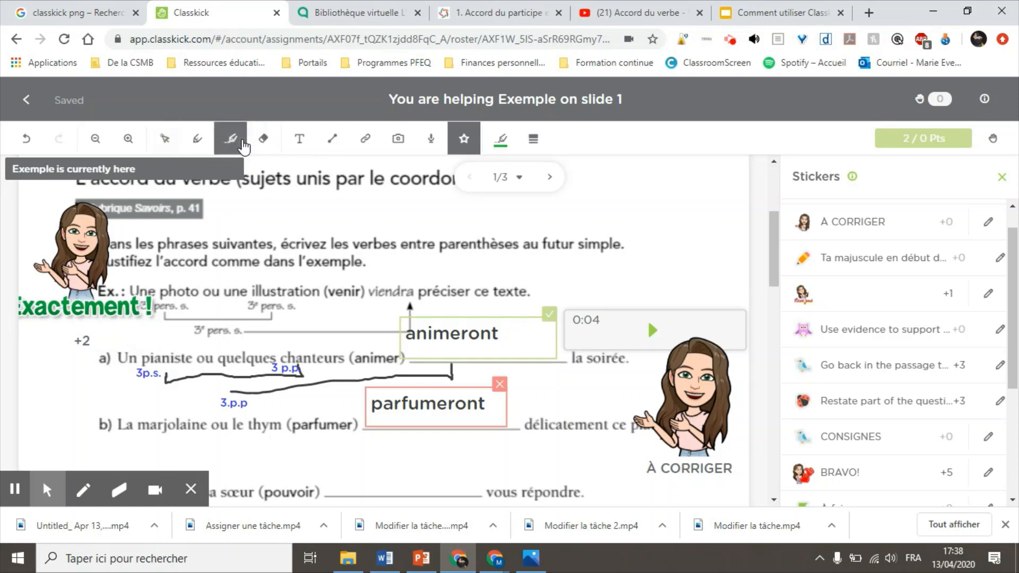
click(105, 357)
drag(105, 349, 102, 355)
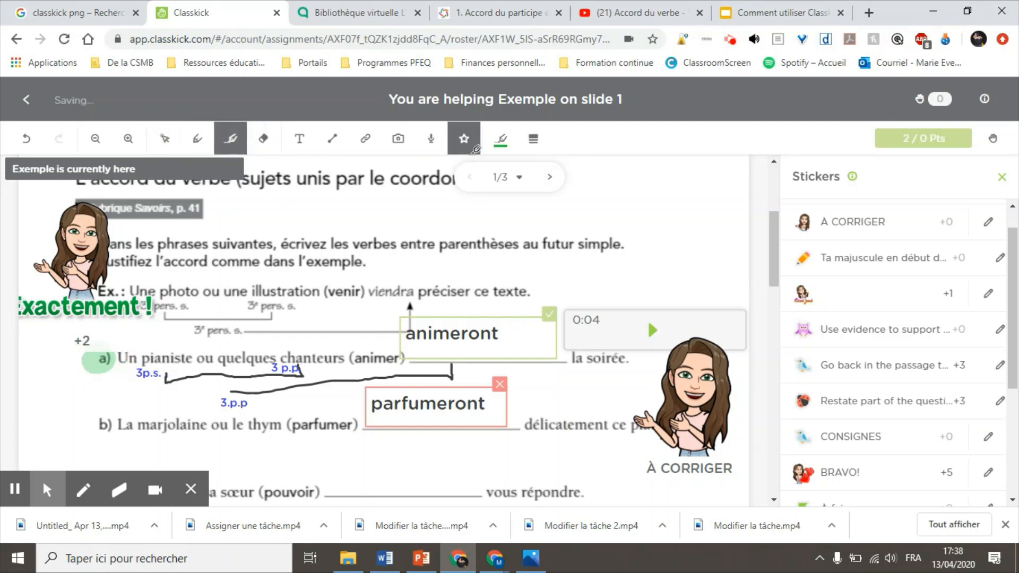
click(499, 139)
click(451, 173)
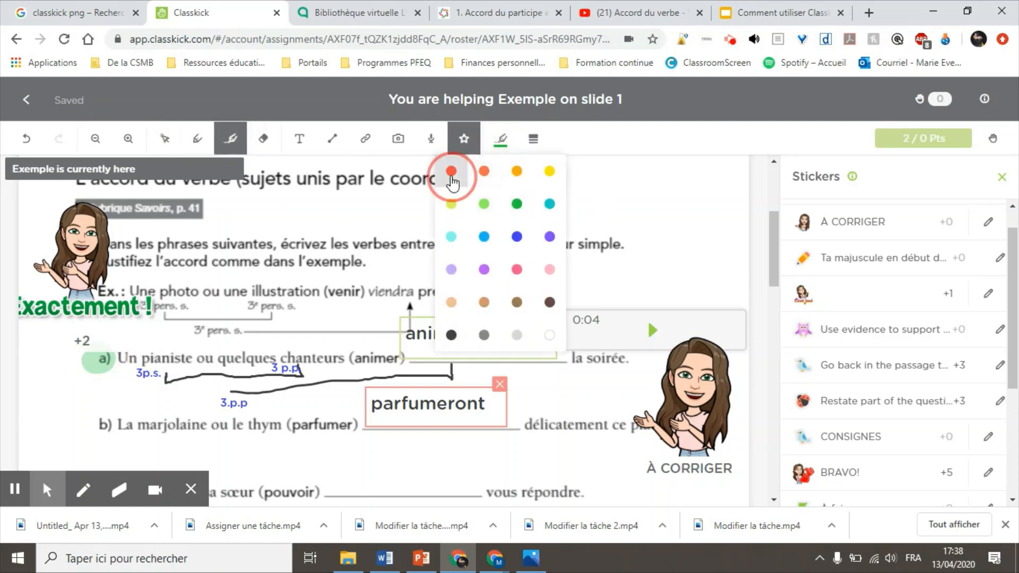
click(102, 427)
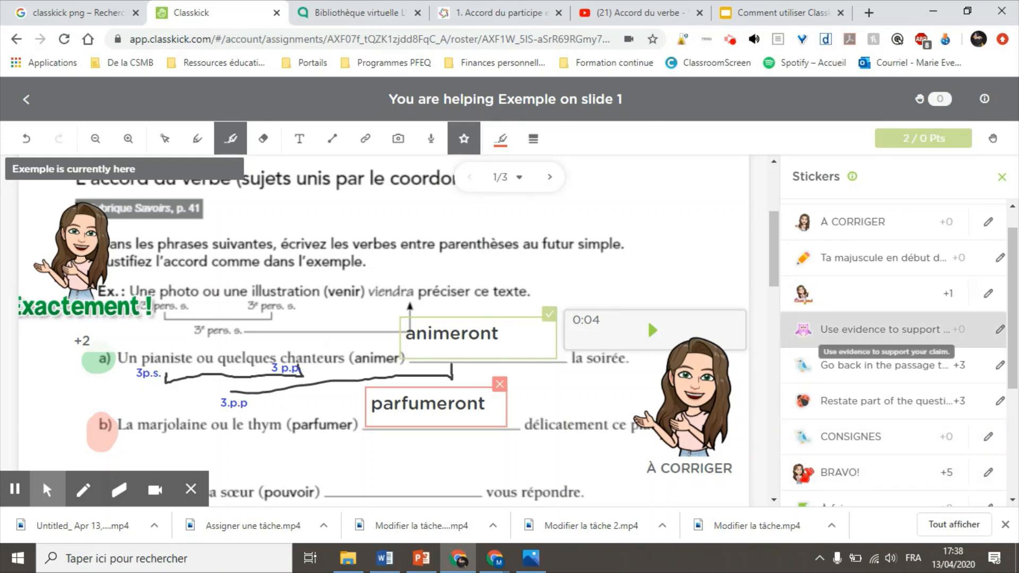
scroll(850, 345, down, 3)
scroll(893, 347, up, 4)
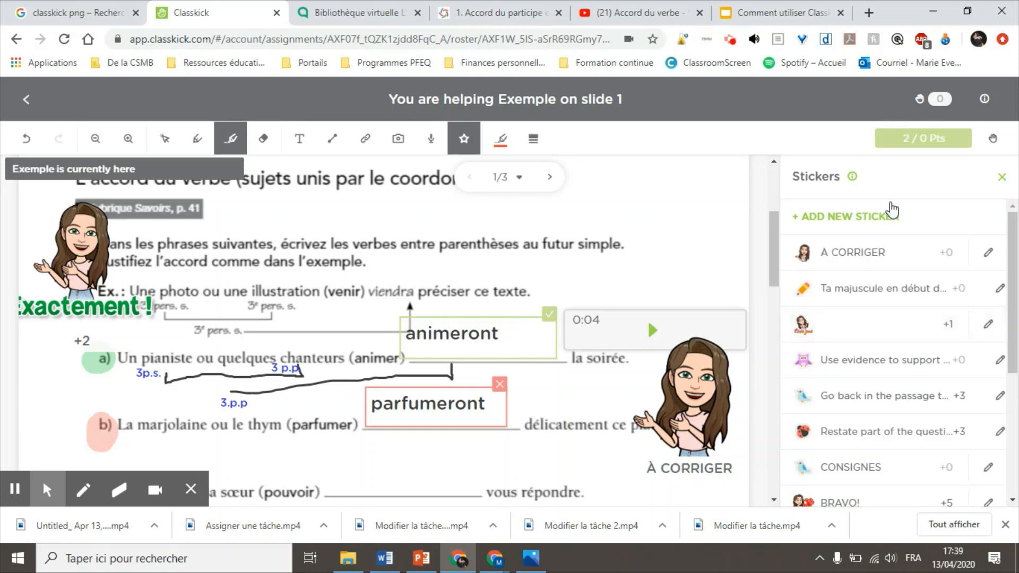
click(846, 218)
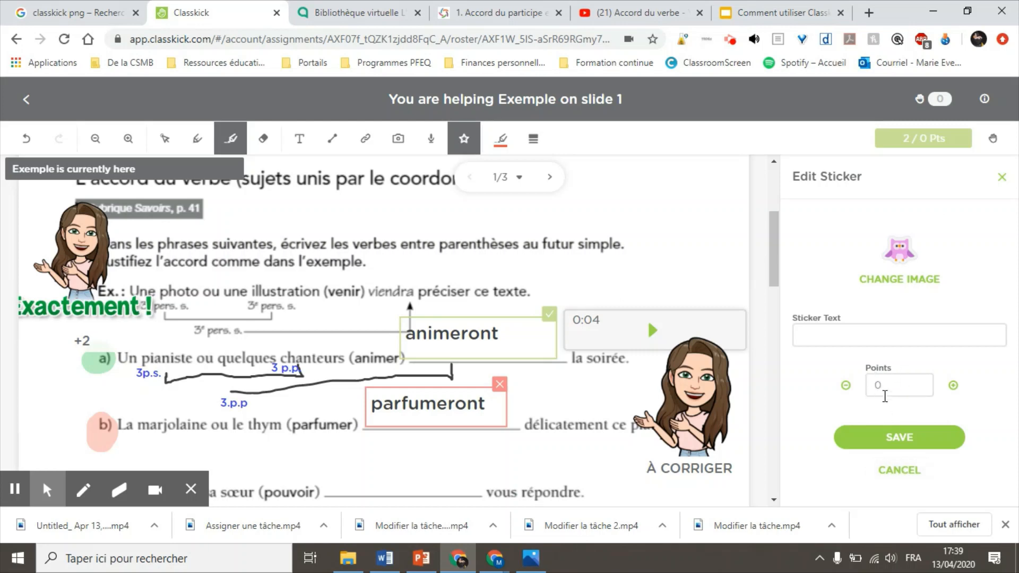
click(899, 471)
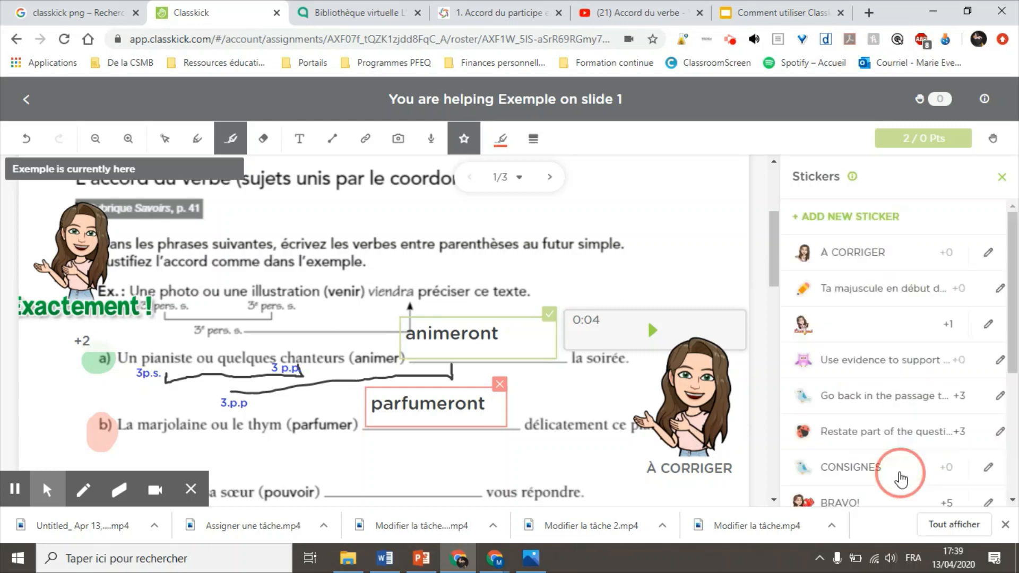